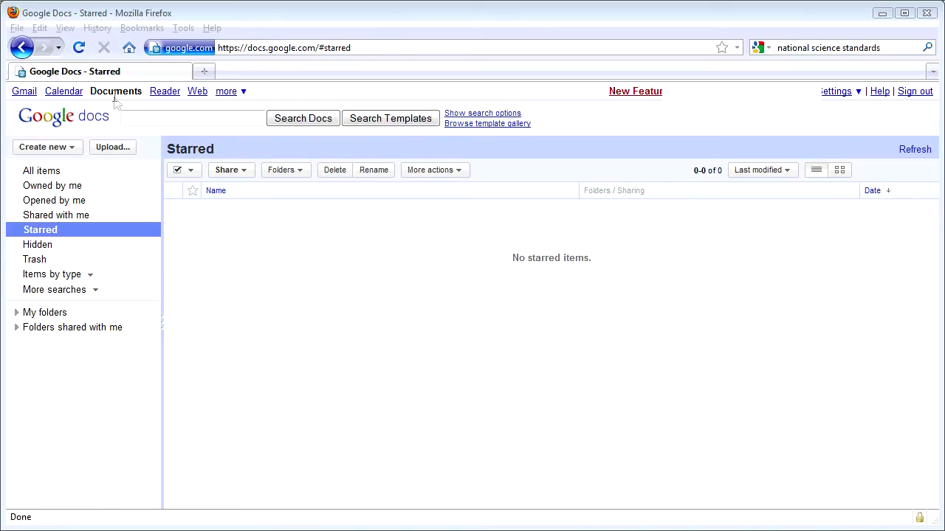
Create a new form titled "Lesson Plan Generator" with the description "Please fill out this form with your lesson plans."
click(63, 152)
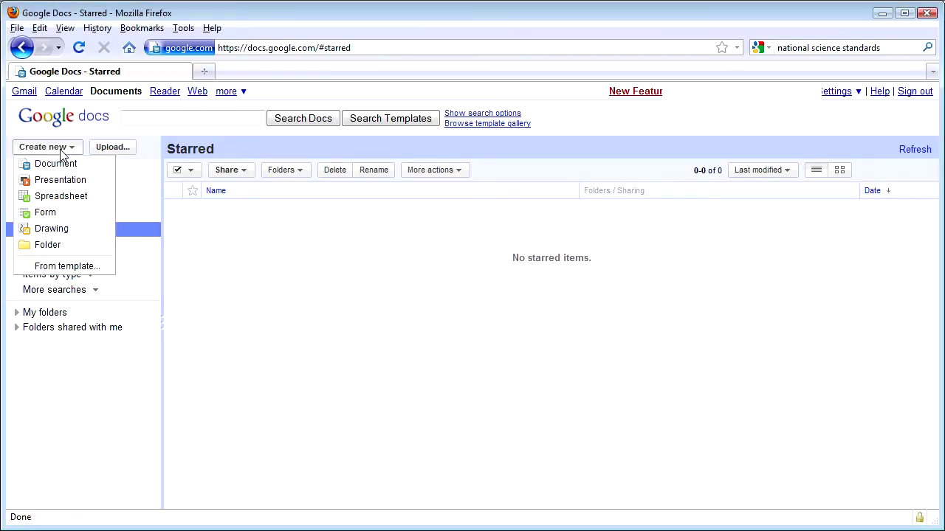
click(51, 212)
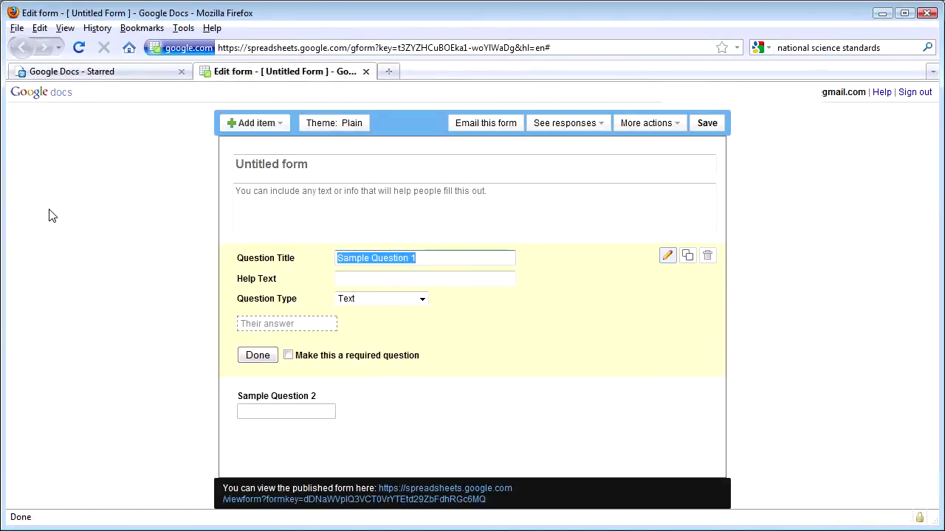
click(289, 163)
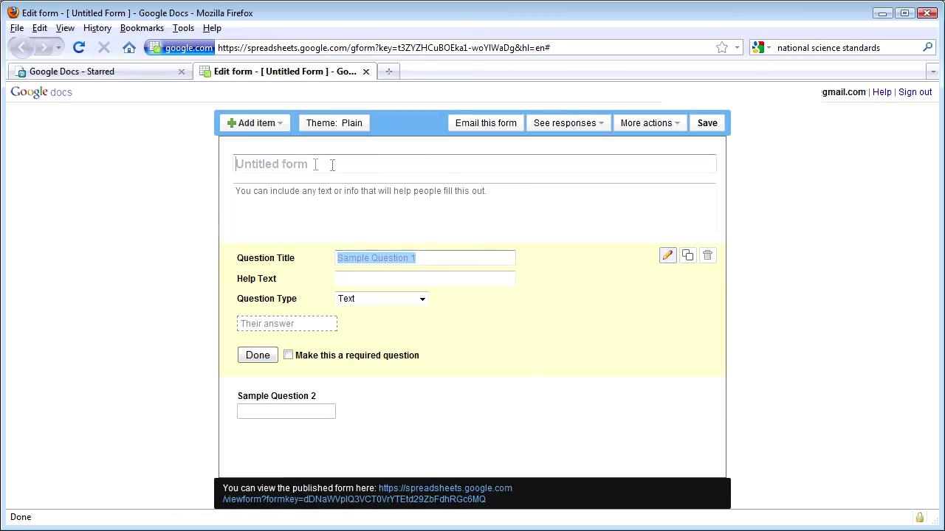
text(Le)
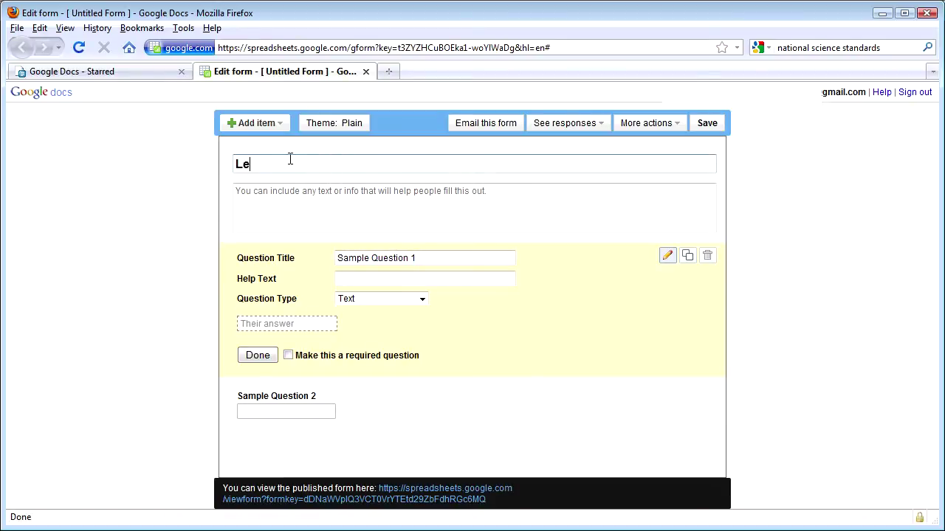
text(sson Plan Generator)
click(347, 207)
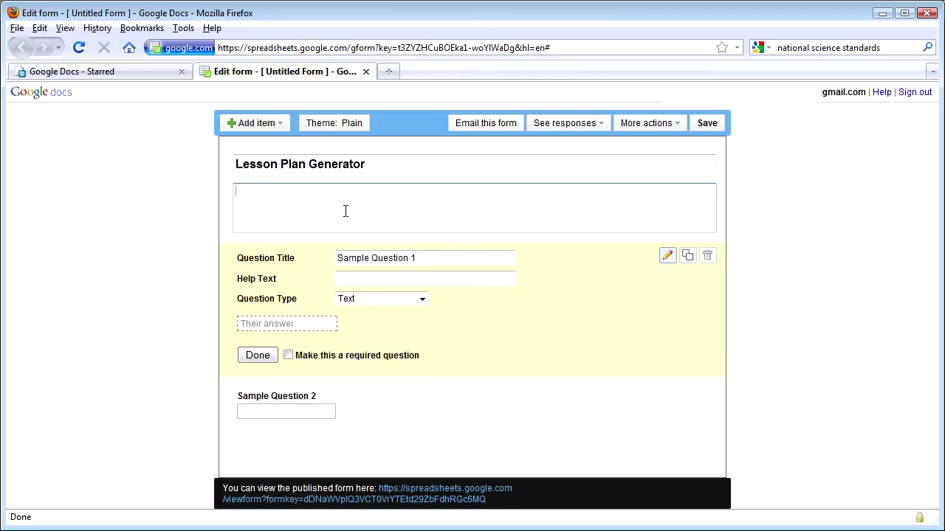
text(Please fill out this form with your lesson plans.)
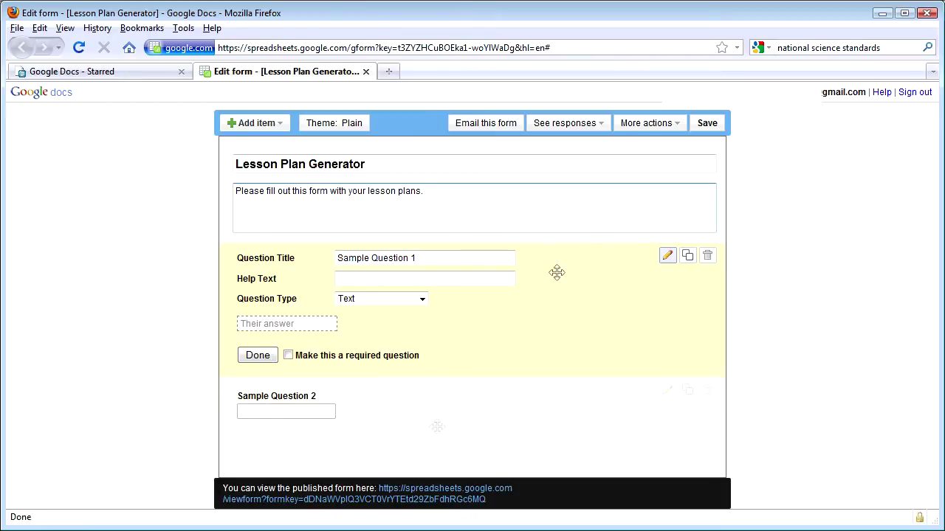
Switch to Notepad to review the list of questions to include, and minimize its window
key(alt+Tab)
drag(897, 126, 580, 151)
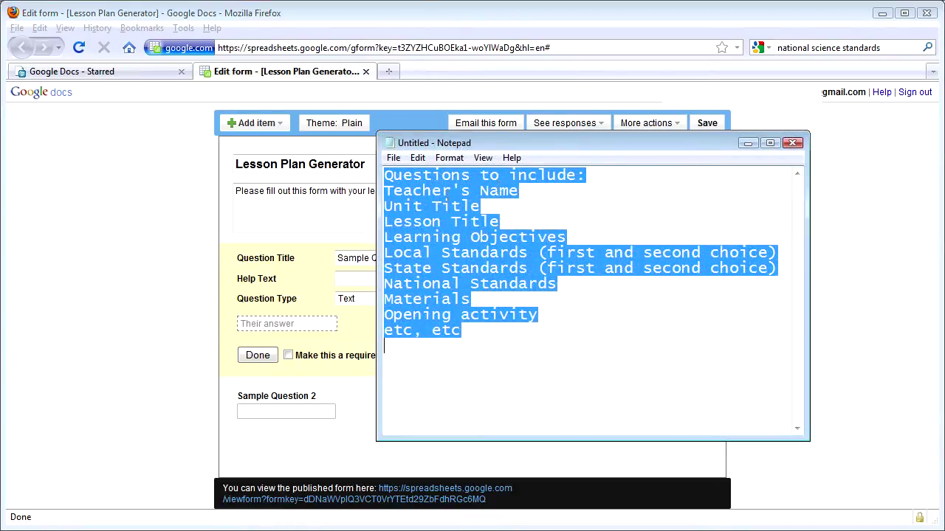
click(407, 251)
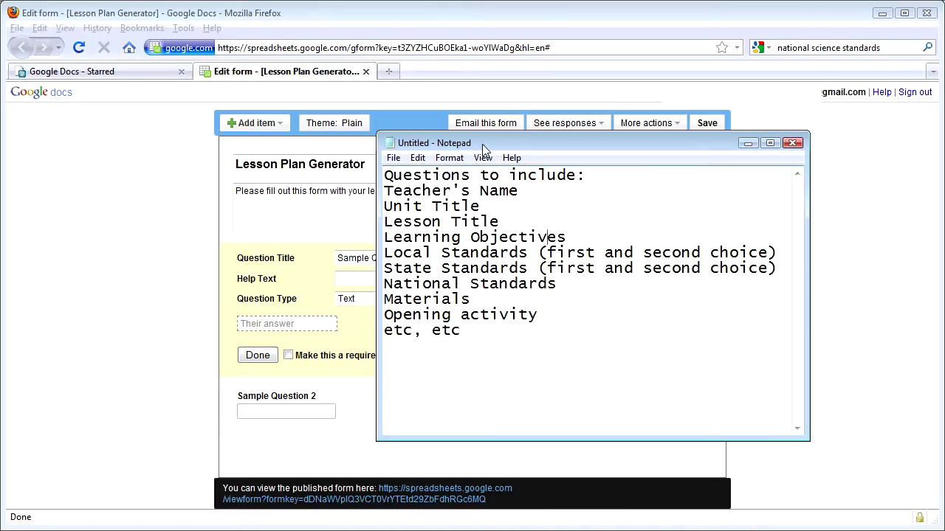
drag(482, 144, 611, 161)
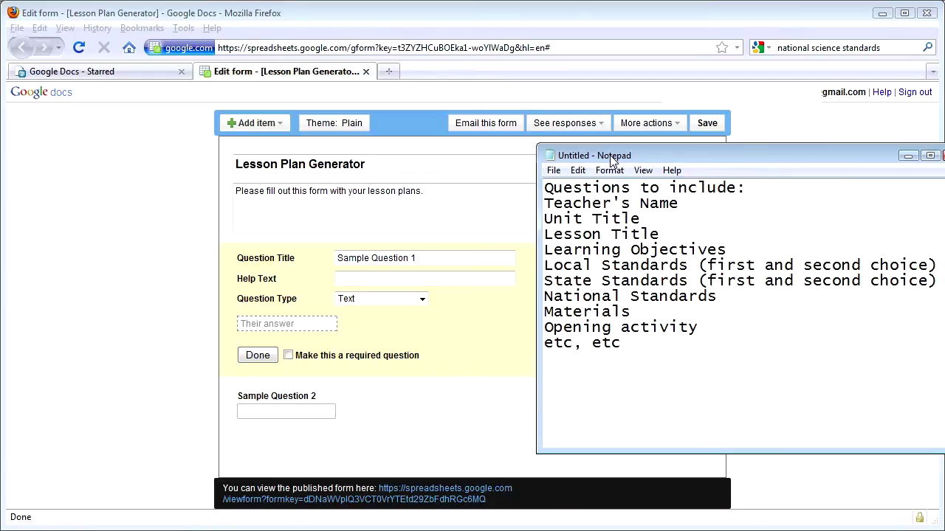
click(908, 155)
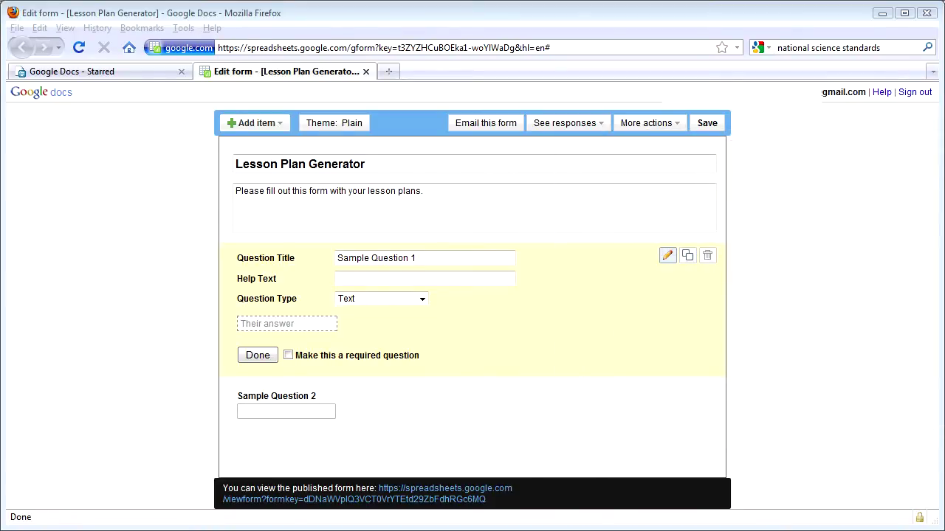
Title the first sample question "What is your Name" and set its question type to Choose from a list
triple_click(420, 263)
text(What is your Name)
key(Tab)
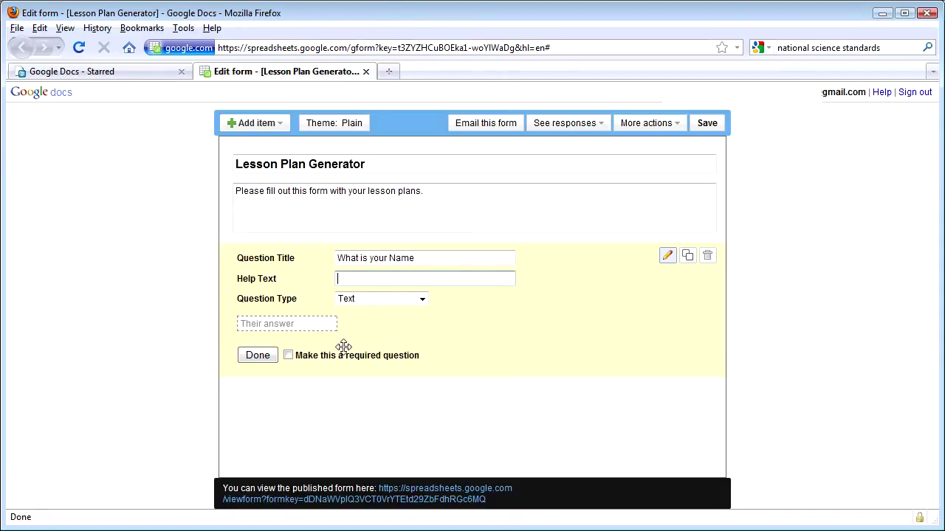
click(422, 300)
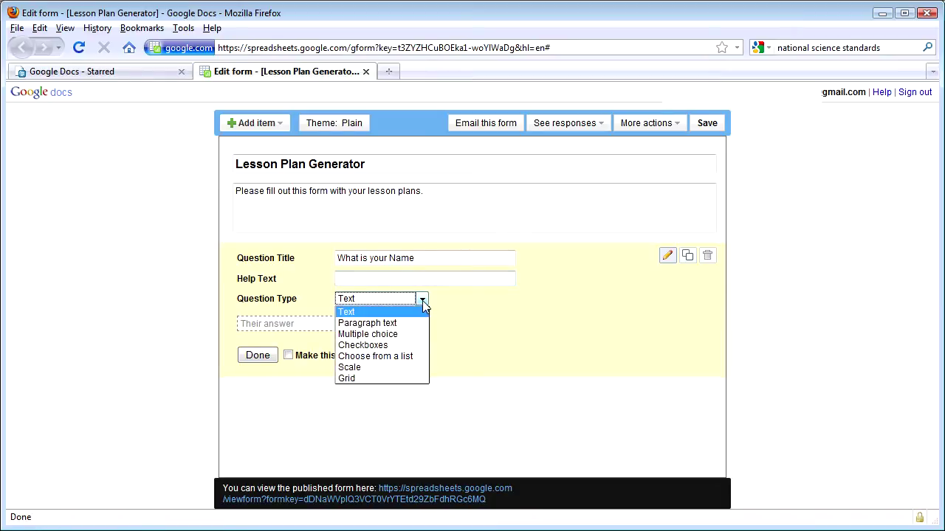
click(404, 358)
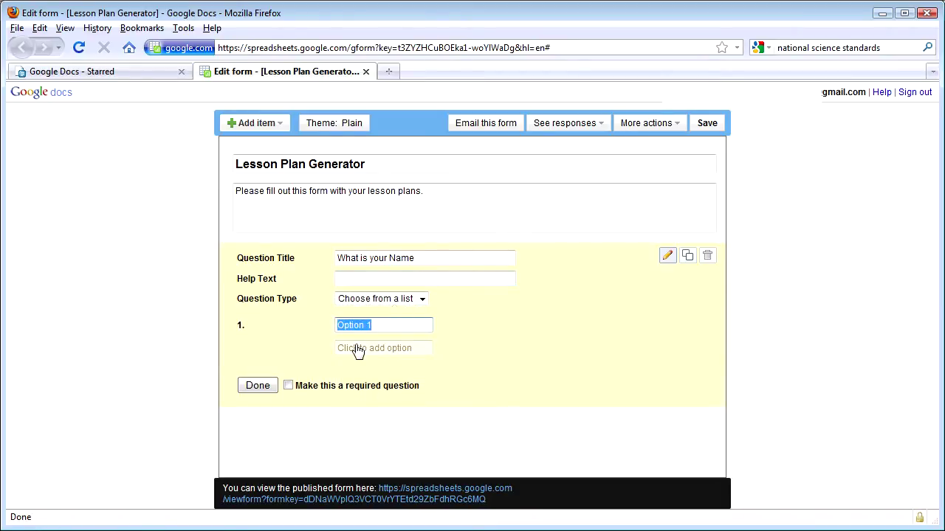
Enter the name question's five list options: Teacher 1, Teacher 2, Teacher 3, Teacher 4 and Administrator
text(Teacher 1)
key(Tab)
text(Teacher )
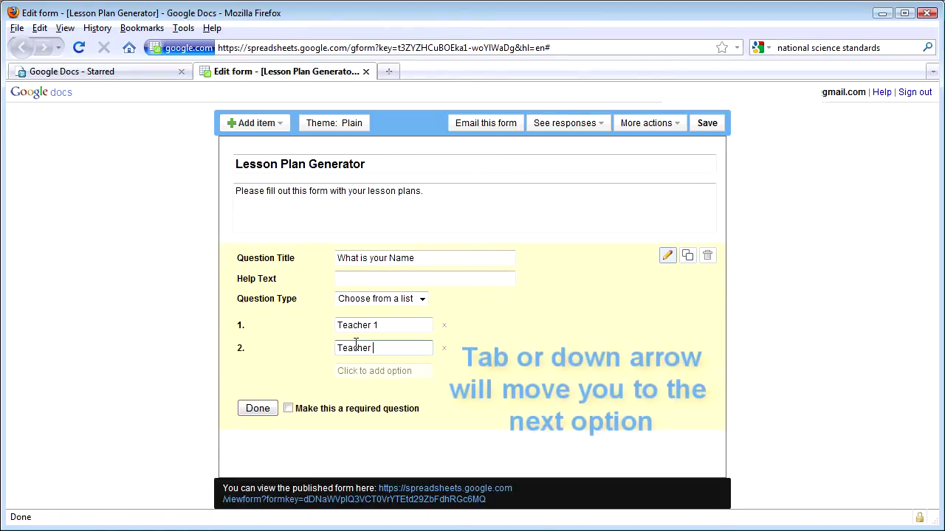
text(2)
key(Tab)
text(Teacher 3)
key(Tab)
text(Teache)
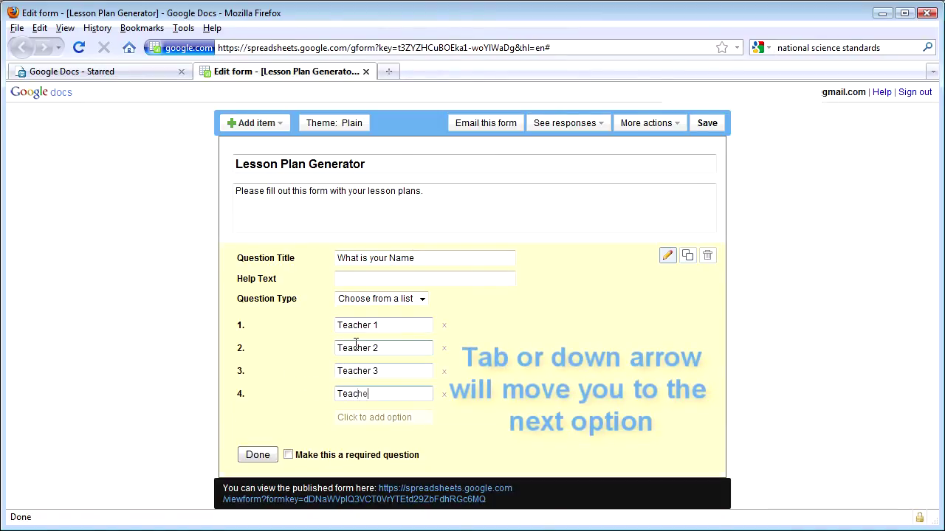
text(r 4)
key(Tab)
text(Administrator)
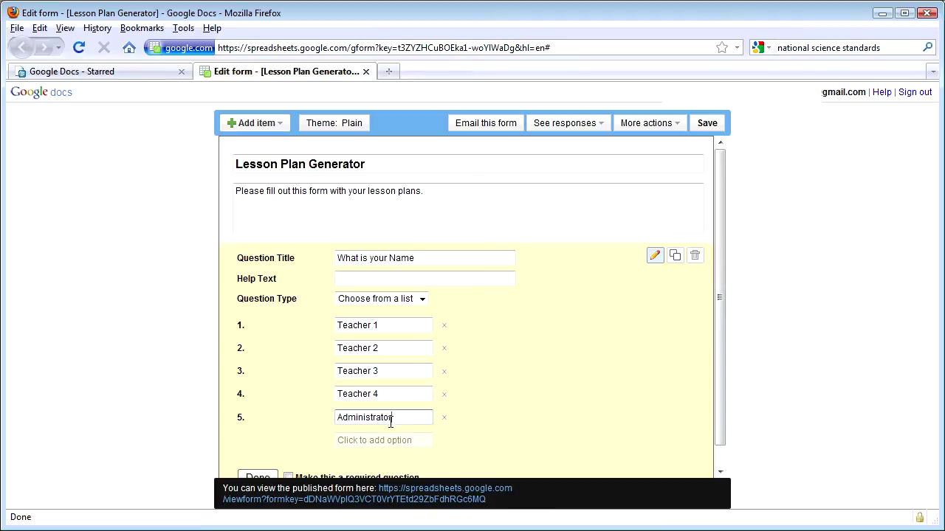
Add the help text "Please choose your name from the list", finish editing the question and check its list of choices
click(387, 279)
text(Please choose your name from the list)
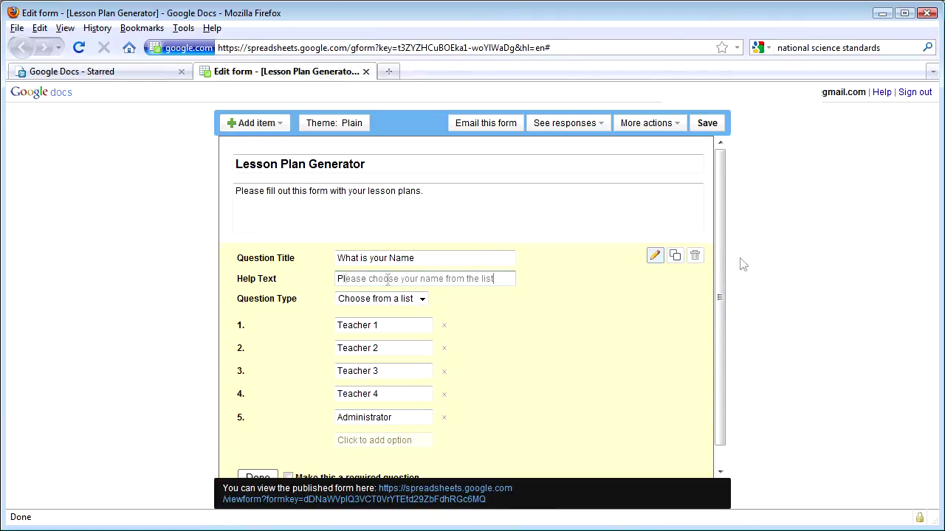
scroll(722, 292, down, 1)
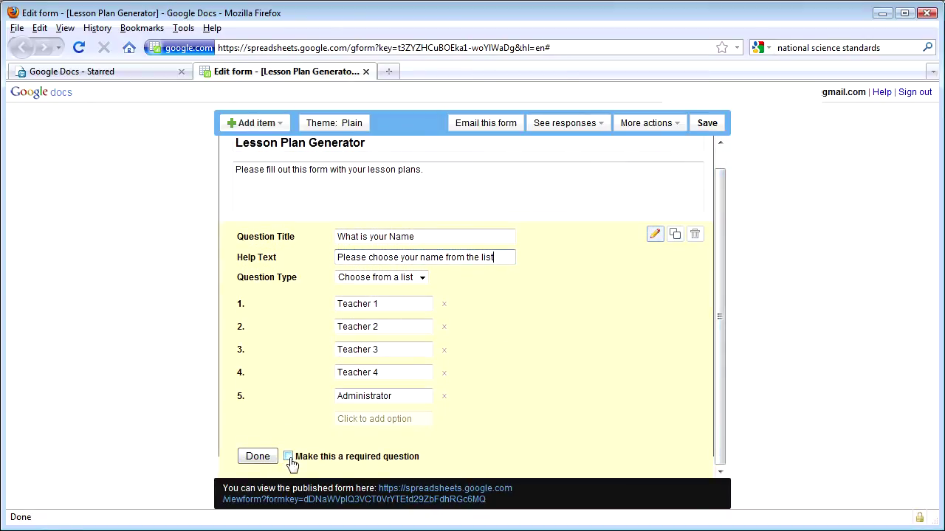
click(258, 456)
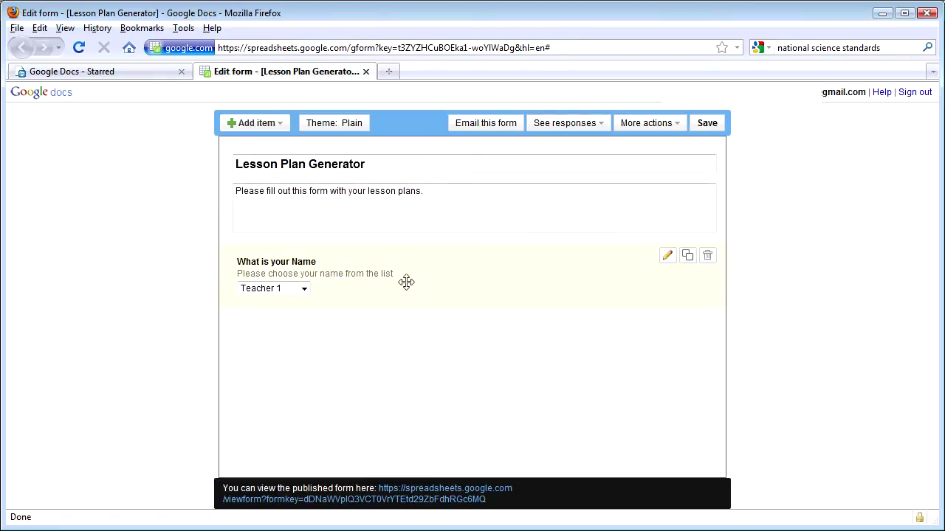
click(305, 290)
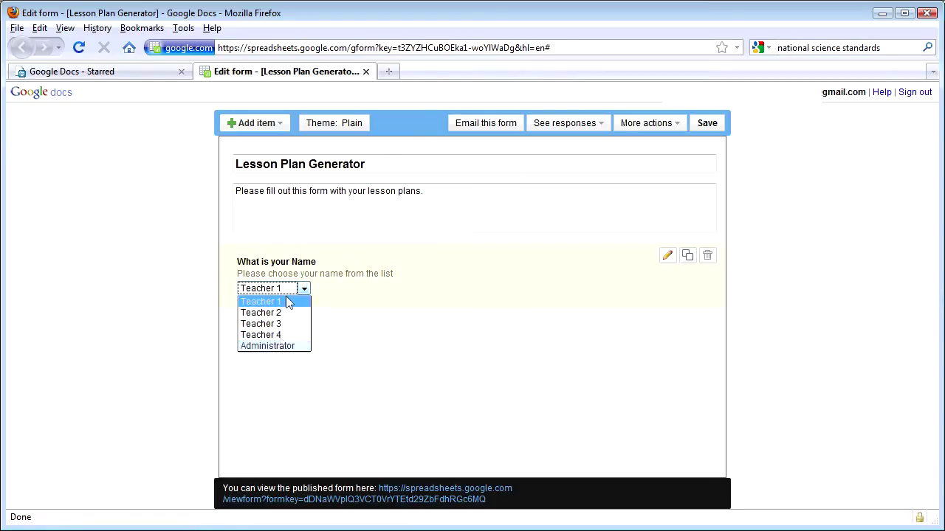
click(361, 360)
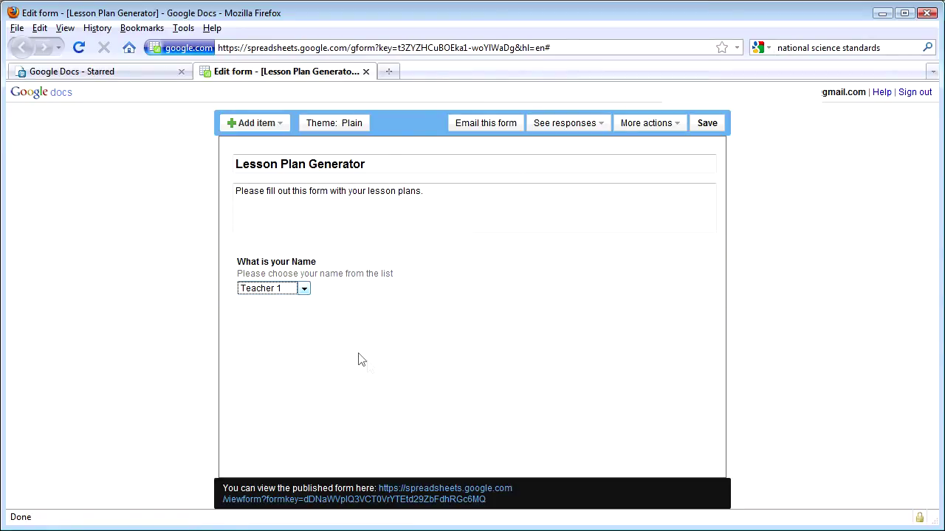
Add a required text question titled "What is the lesson plan title" with the help text "Please write your lesson's title"
click(279, 124)
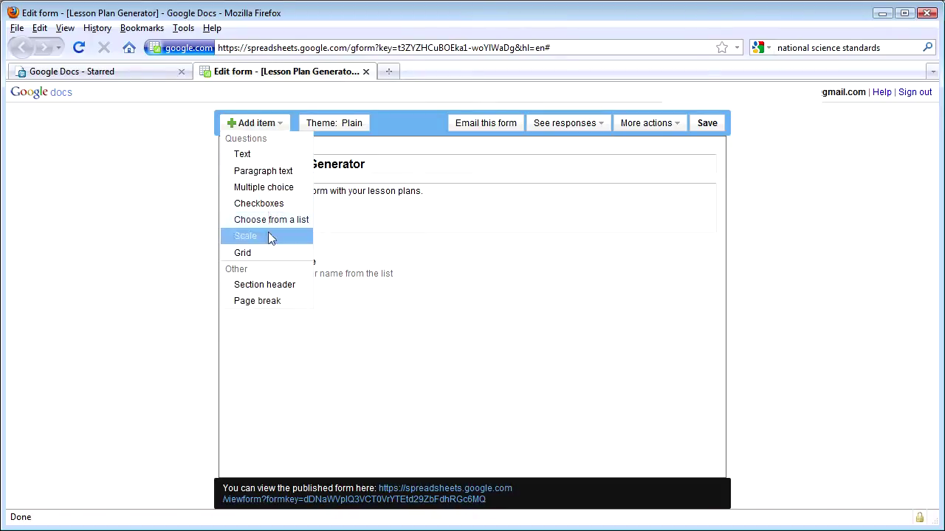
click(259, 154)
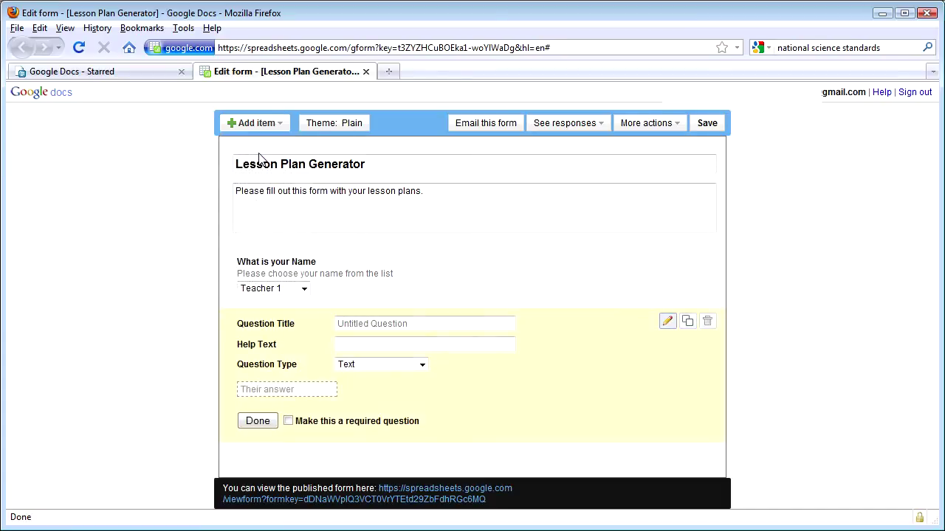
click(406, 325)
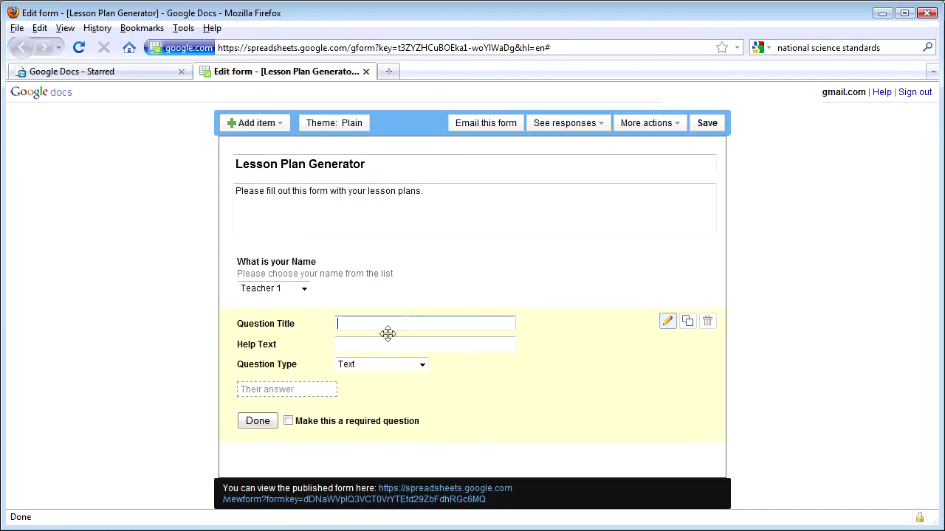
text(What is the lesson plan title)
click(485, 346)
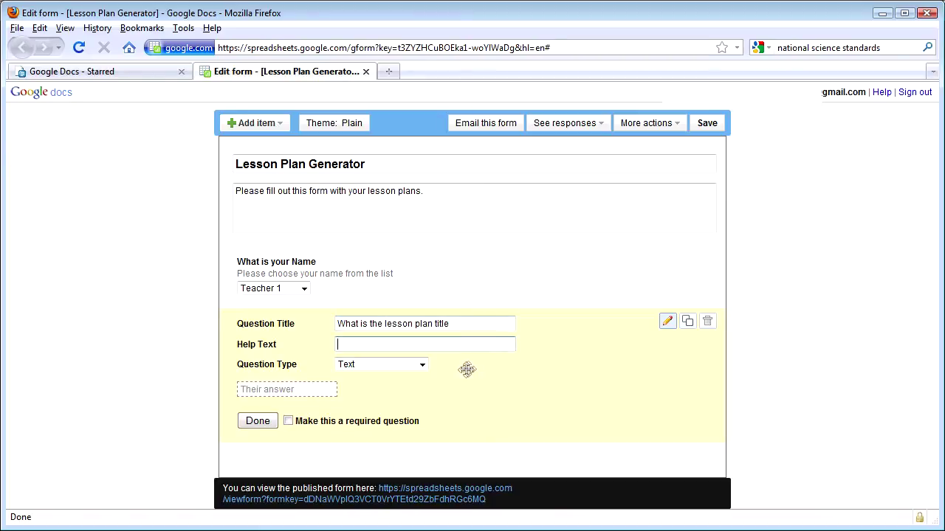
text(Please write your lesson's title)
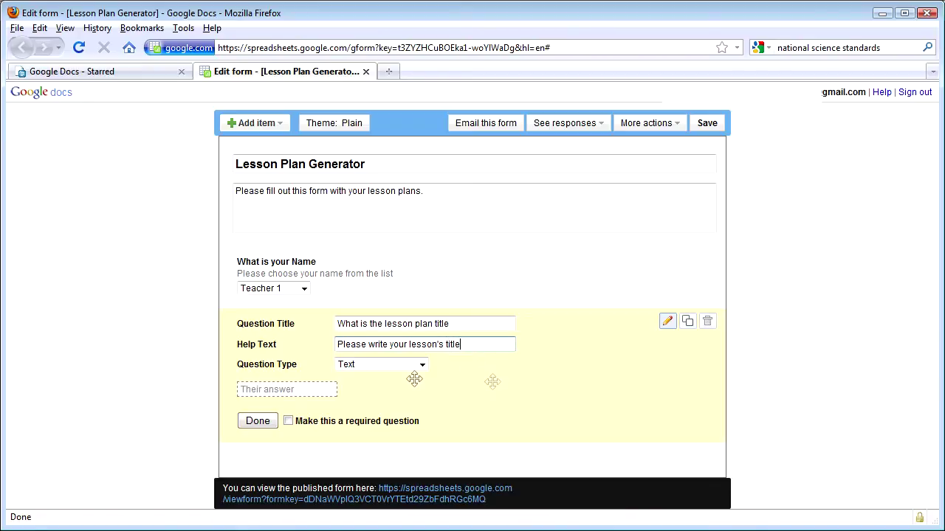
click(289, 422)
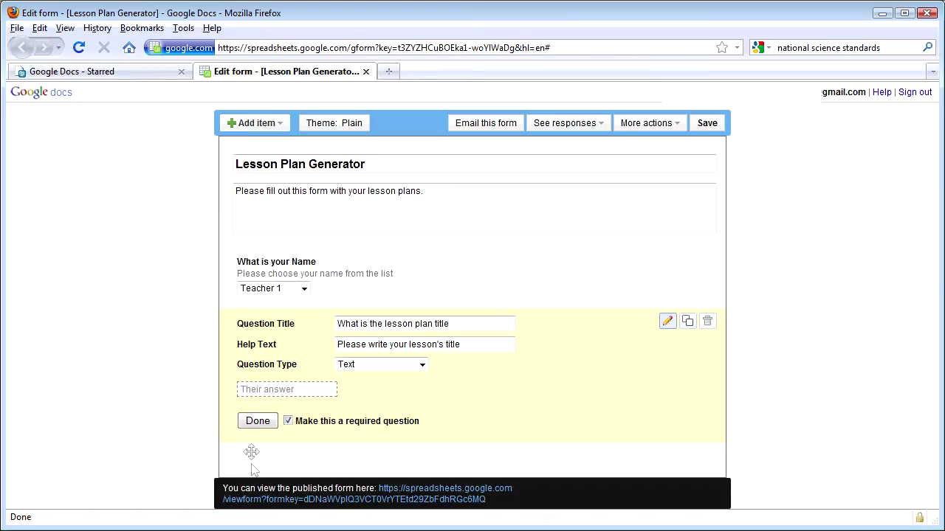
Add a text question titled "What are the learning objectives" with the help text "Please write your objectives here"
click(270, 125)
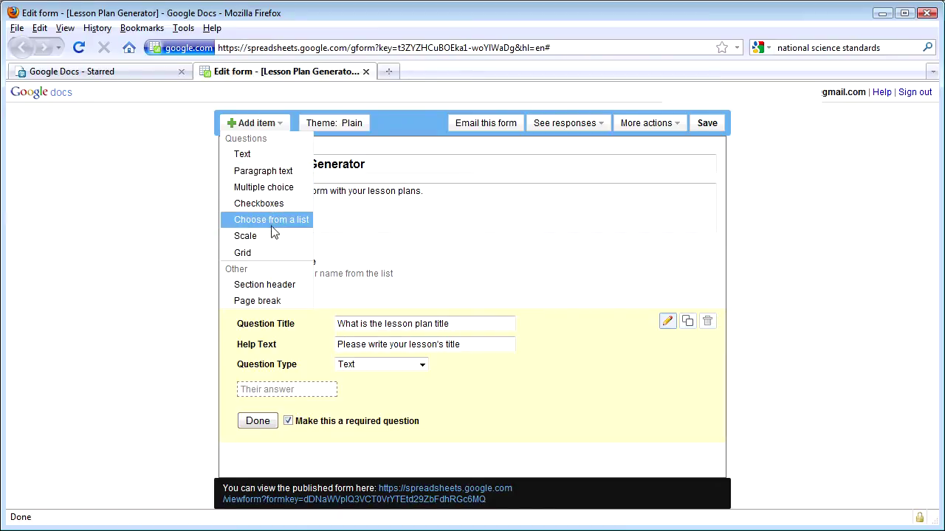
click(270, 157)
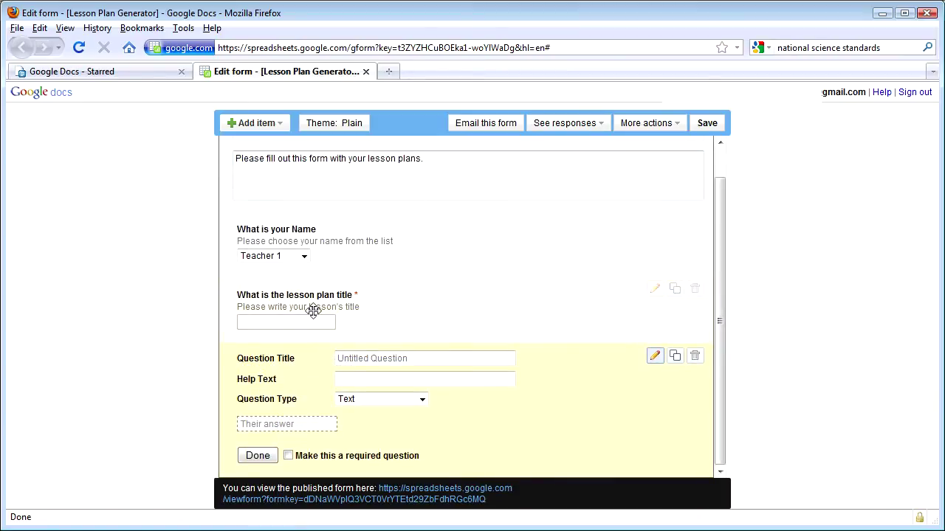
click(371, 359)
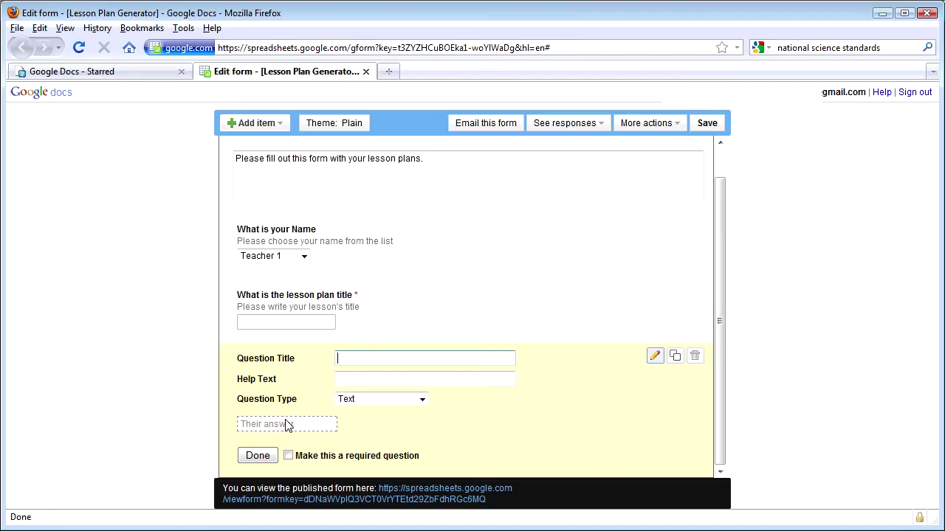
text(What are the learning objectives)
key(Tab)
text(Please)
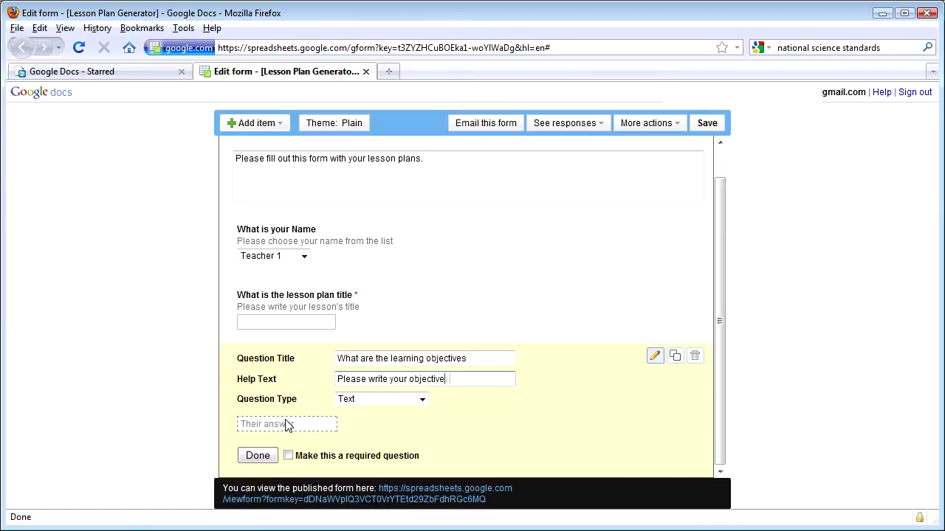
key(Tab)
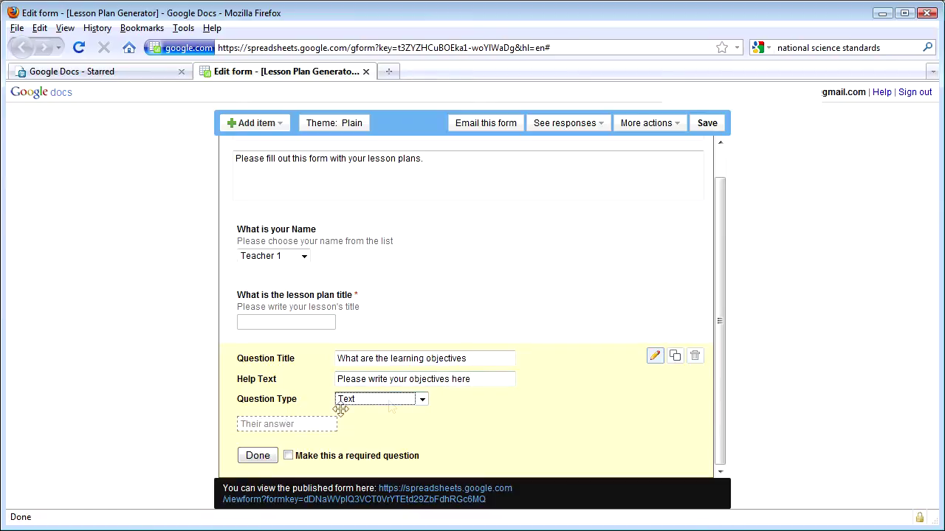
Set the learning objectives question's type to Paragraph text and make it a required question
click(415, 399)
click(407, 423)
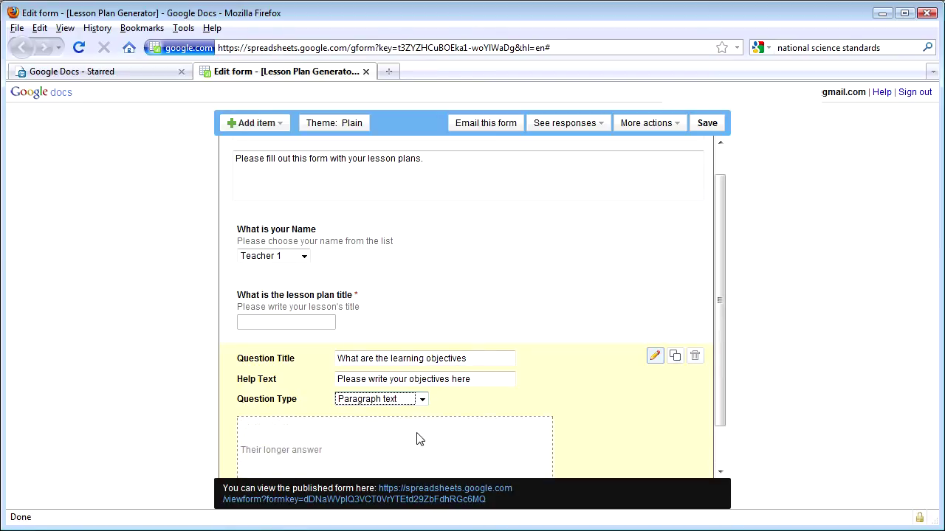
drag(723, 257, 718, 310)
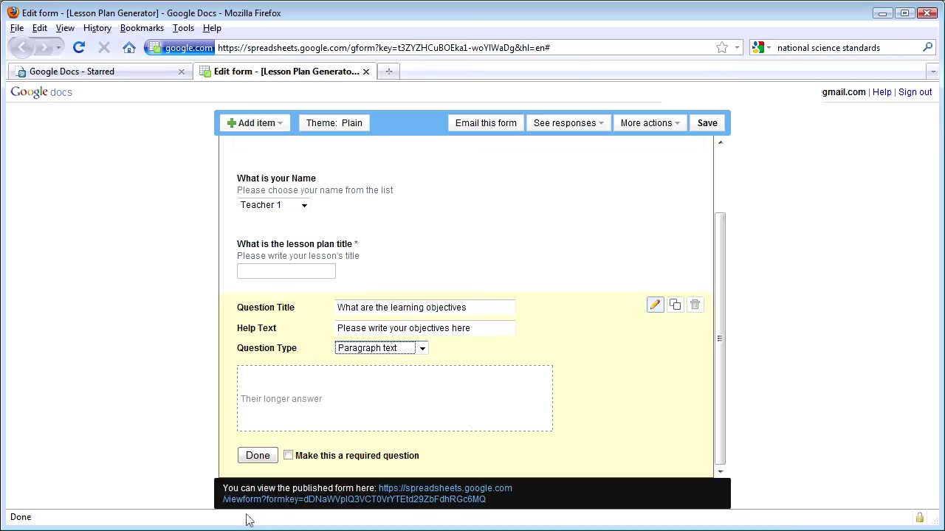
click(287, 457)
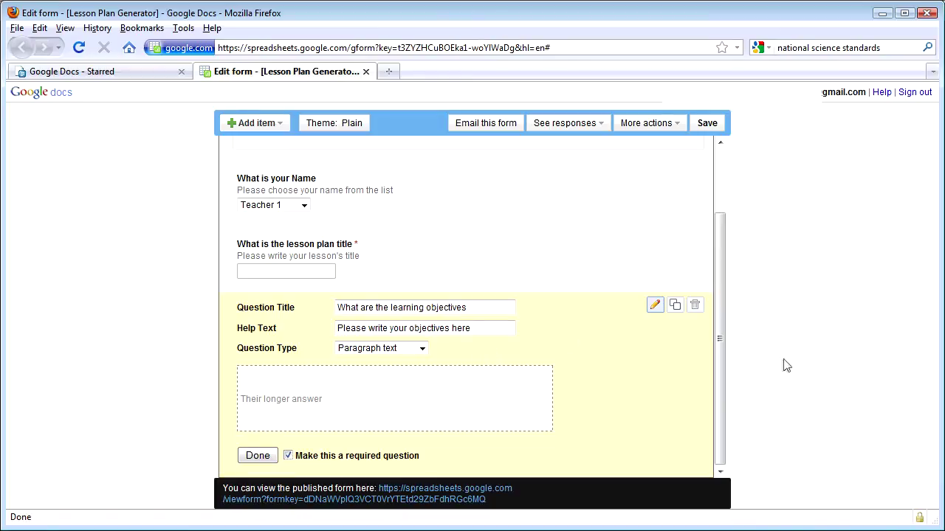
Consult the Notepad question list and add a Choose from a list question titled "What State Standards does this lesson apply to- Most important (primary)"
key(alt+Tab)
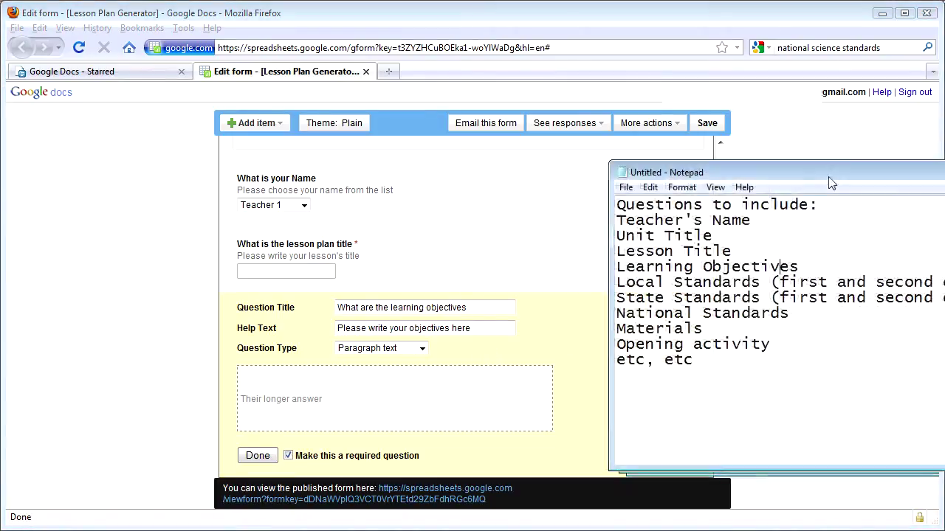
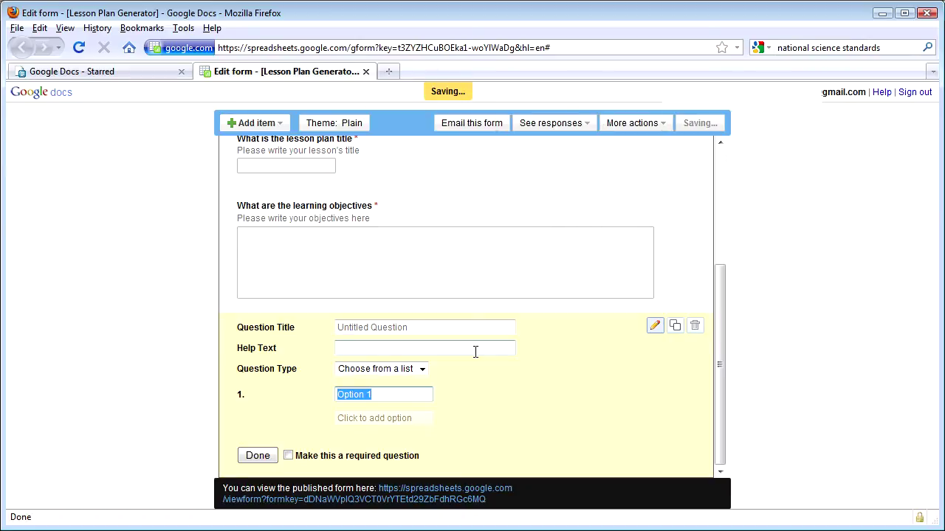
click(411, 327)
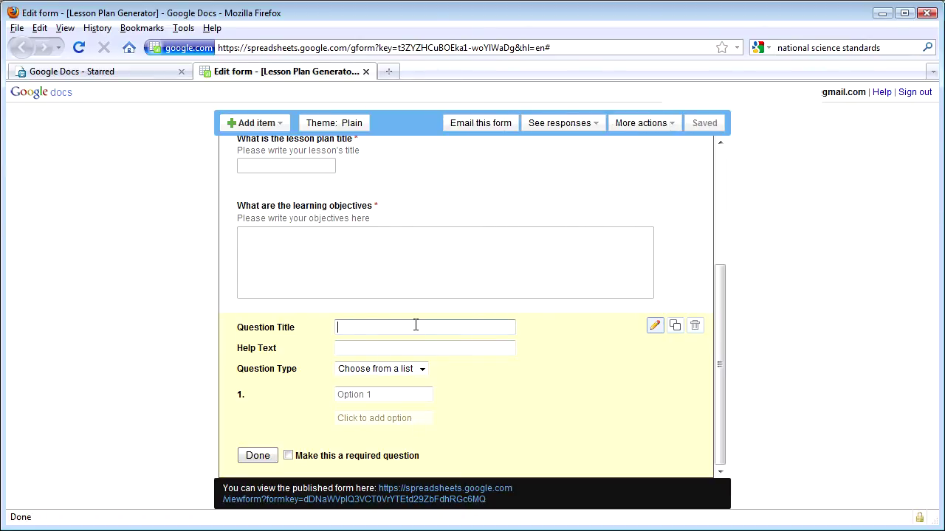
text(What S)
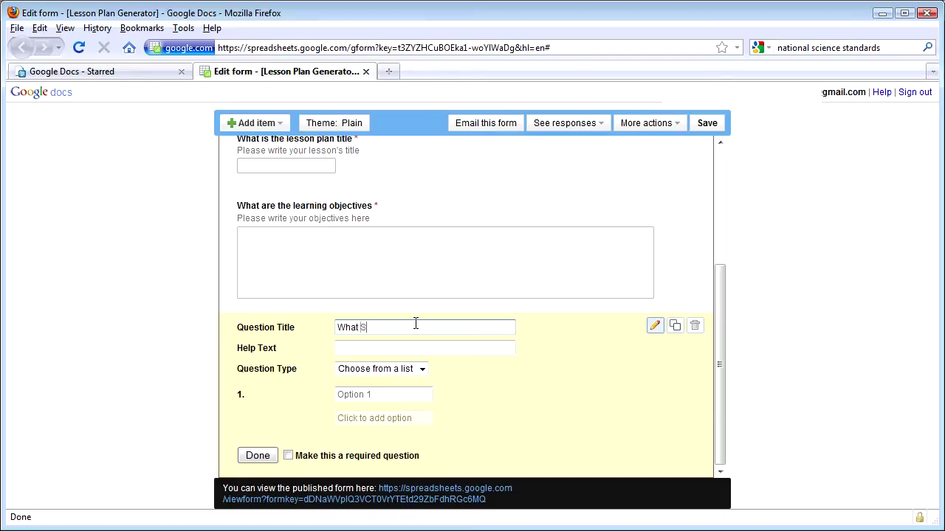
text(tate Standards does thi)
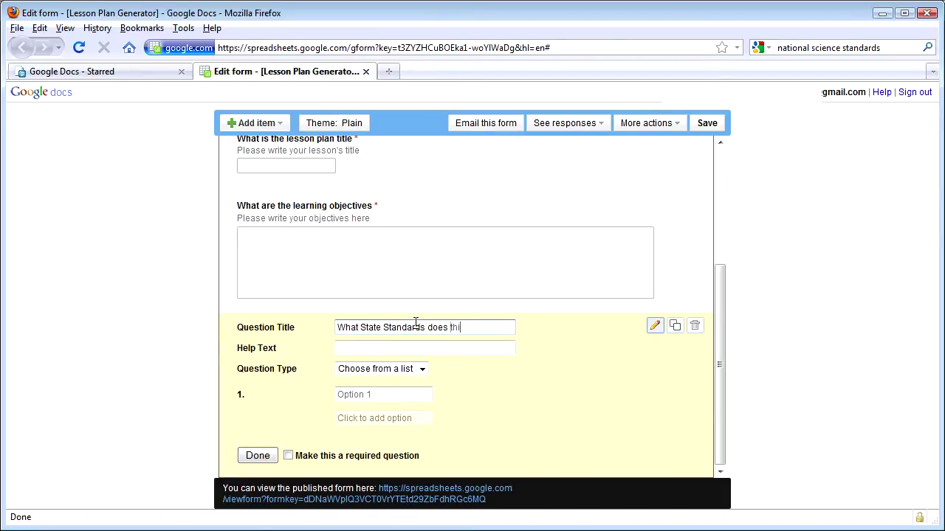
text(s lesson apply to)
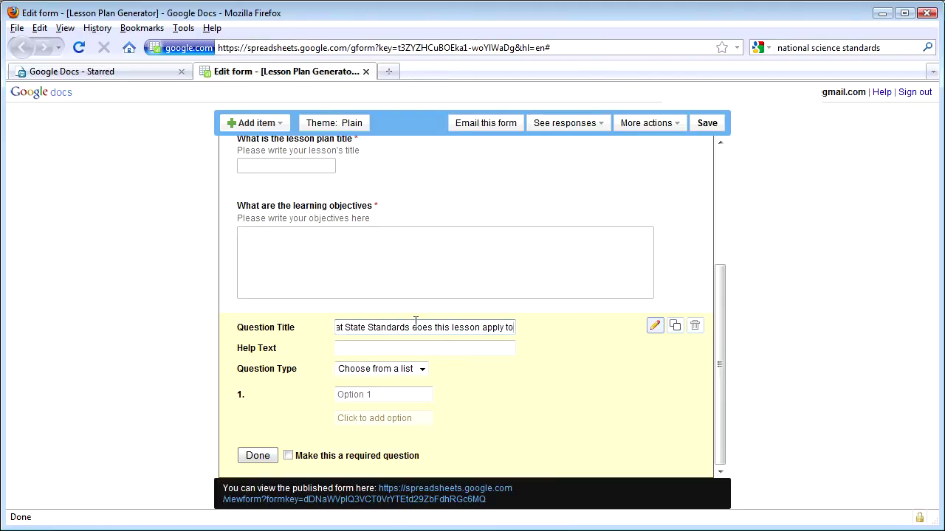
text(-)
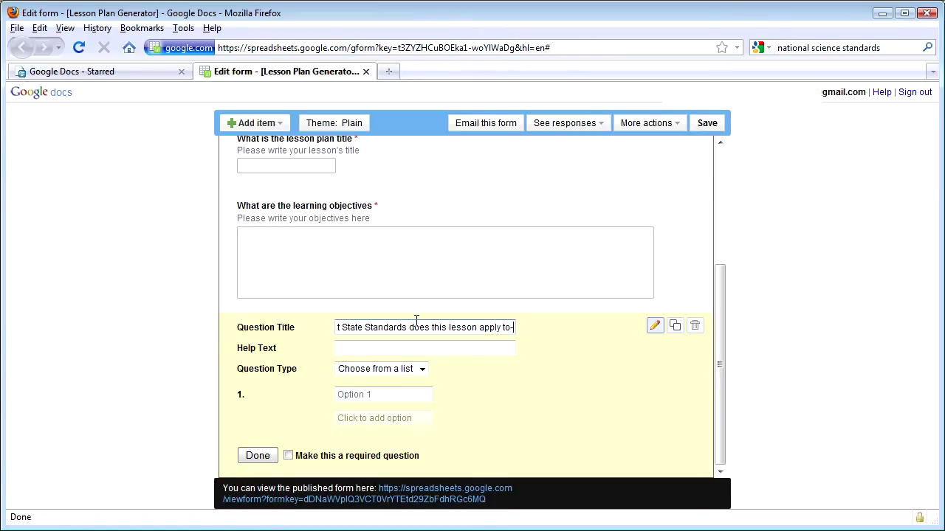
text(1st)
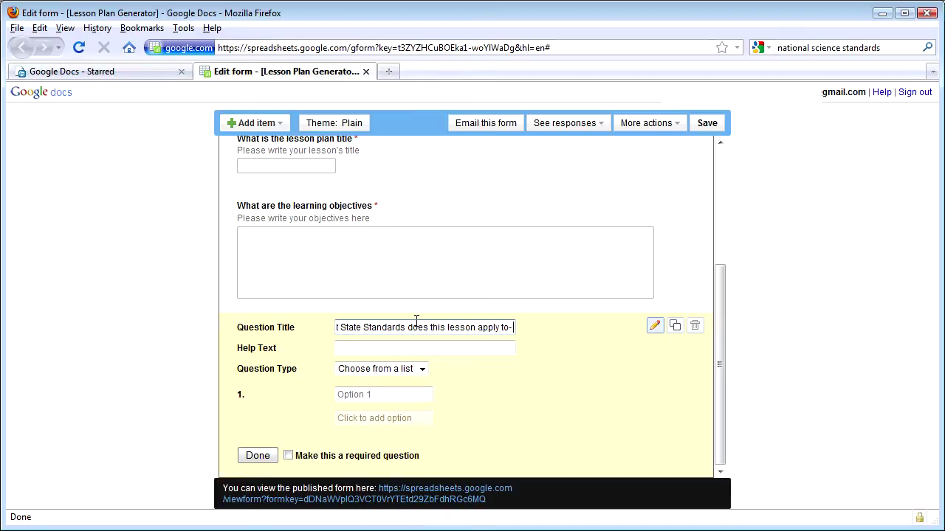
key(BackSpace)
key(BackSpace)
key(BackSpace)
text(Most imp)
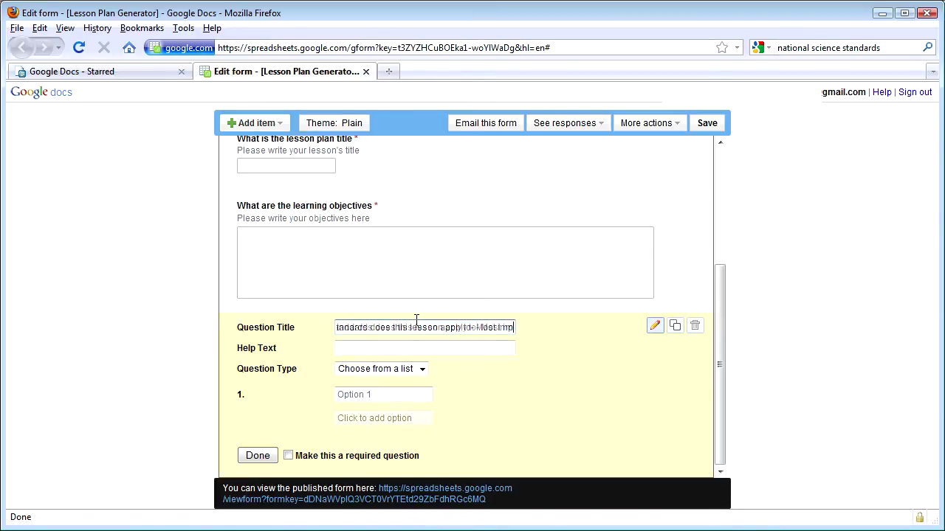
text(ortant (primary))
Set the primary state standards question's help text to "Choose the most appropriate standard"
click(437, 349)
text(Choose the mo)
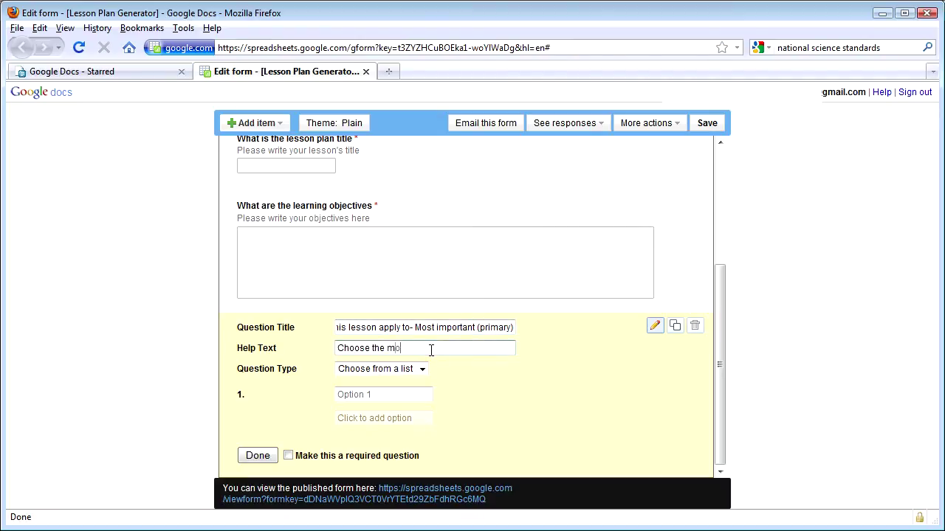
text(se appropriate standard)
Enter the choices Science 1a, Science 1b, Science 1c, Science 2, Science 3, Math 1 and Math 2, and make the question required
click(404, 394)
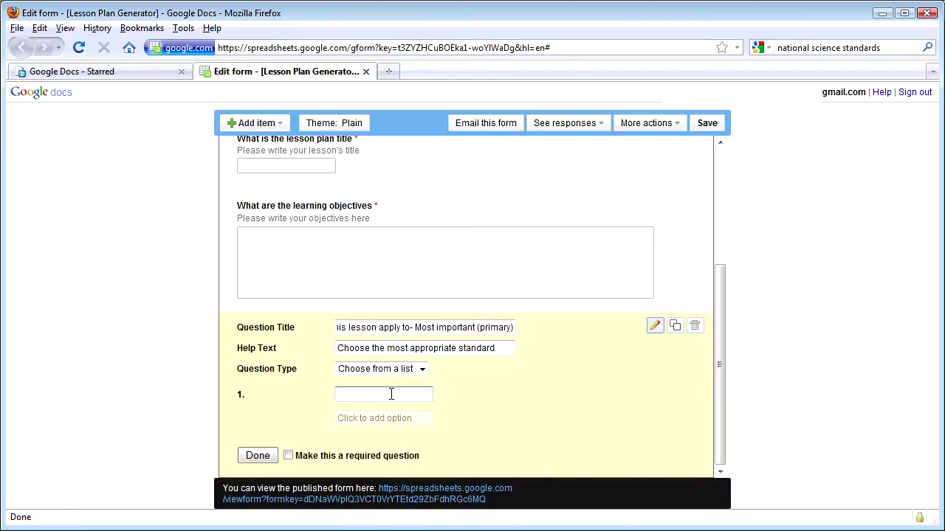
text(Science 1a)
key(Return)
text(Science)
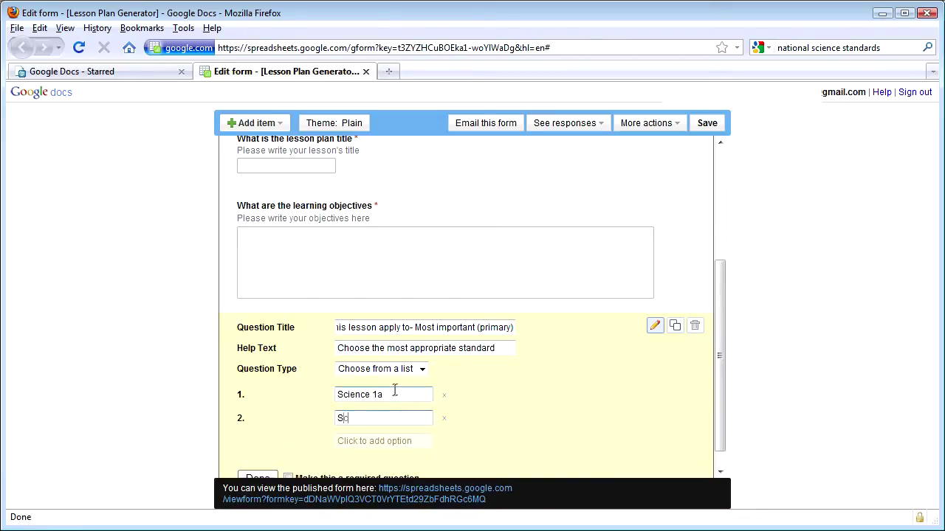
text( 1b)
key(Return)
text(Science 1c)
key(Return)
text(Science 2)
key(Return)
text(Science 3)
key(Return)
text(Math 1)
key(Return)
text(Math)
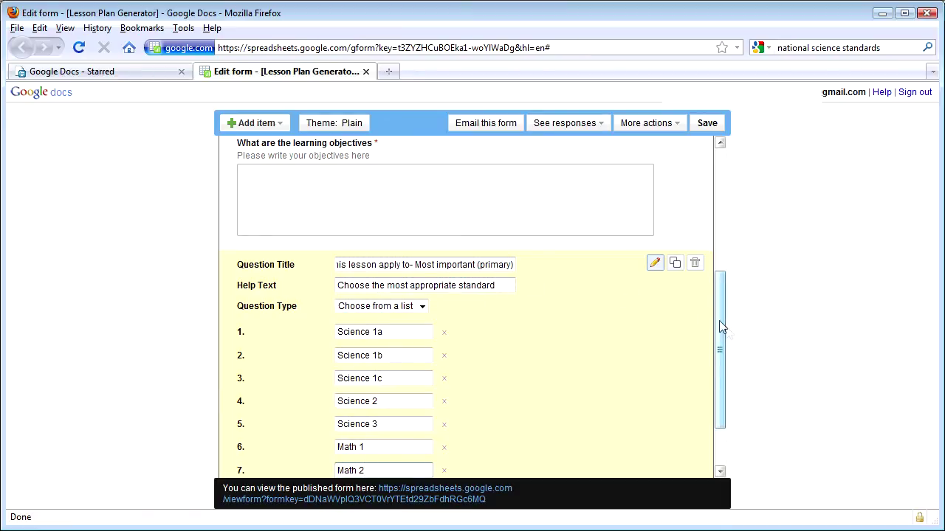
drag(722, 329, 717, 372)
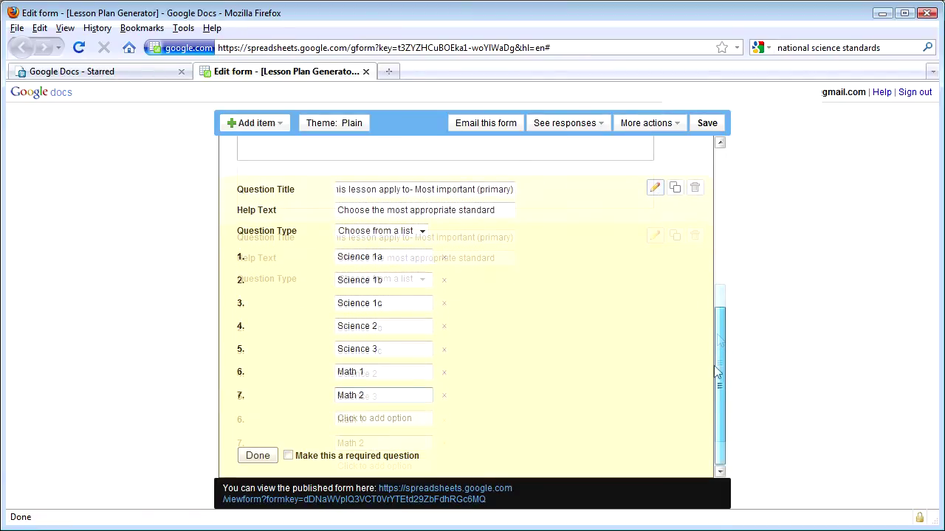
click(289, 456)
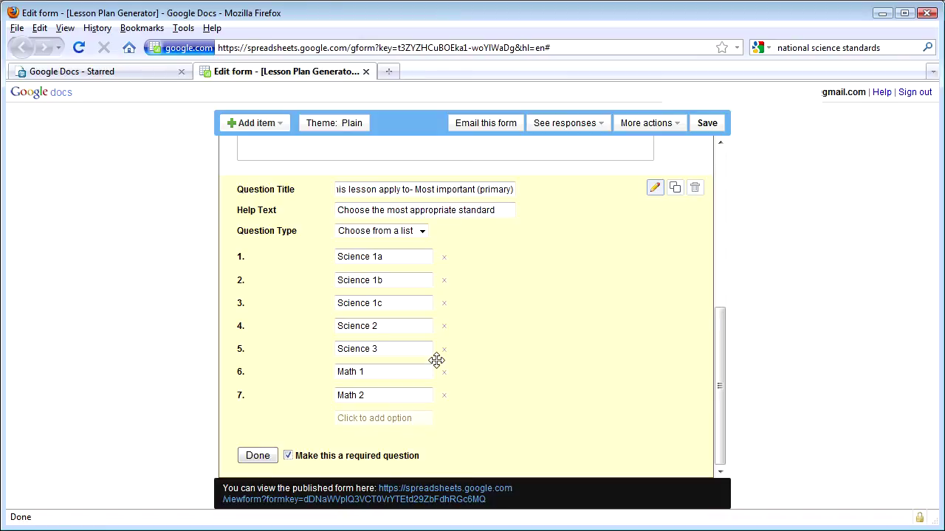
Duplicate the primary state standards question and check the original's list of choices
click(676, 189)
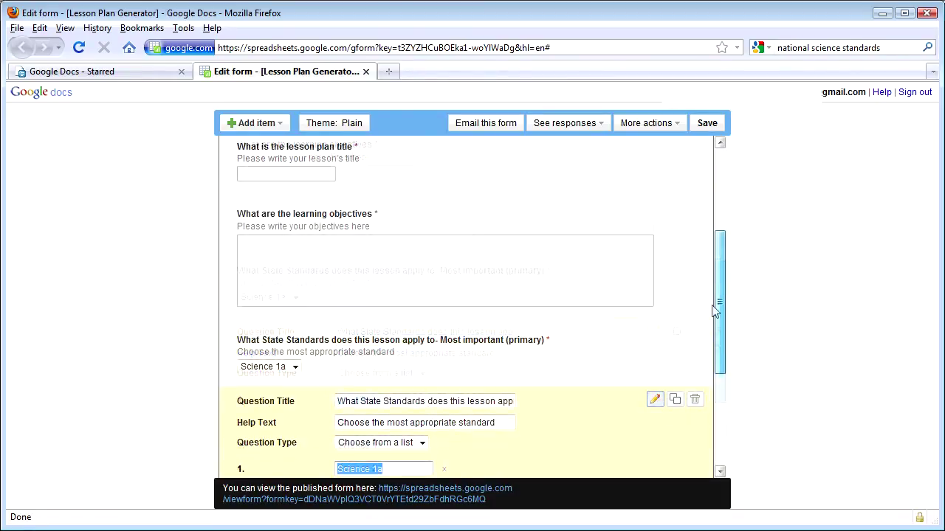
drag(714, 303, 711, 380)
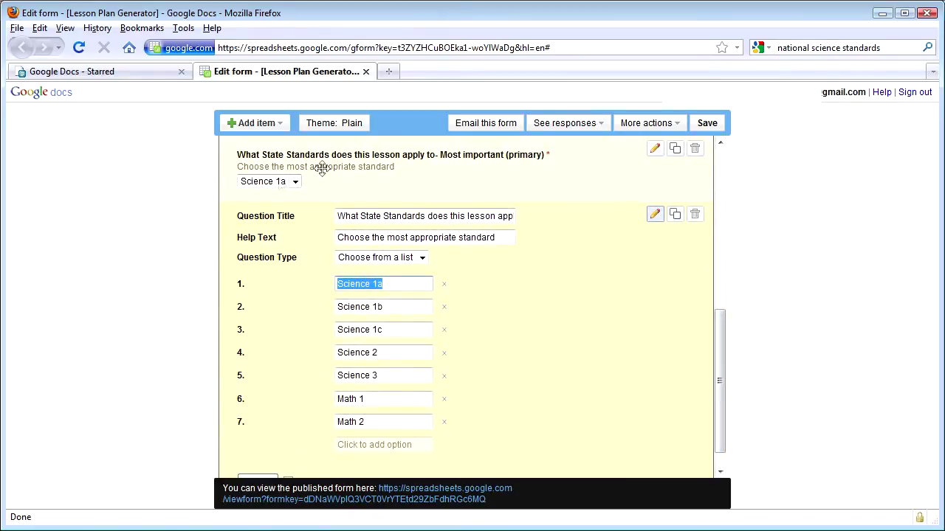
click(295, 182)
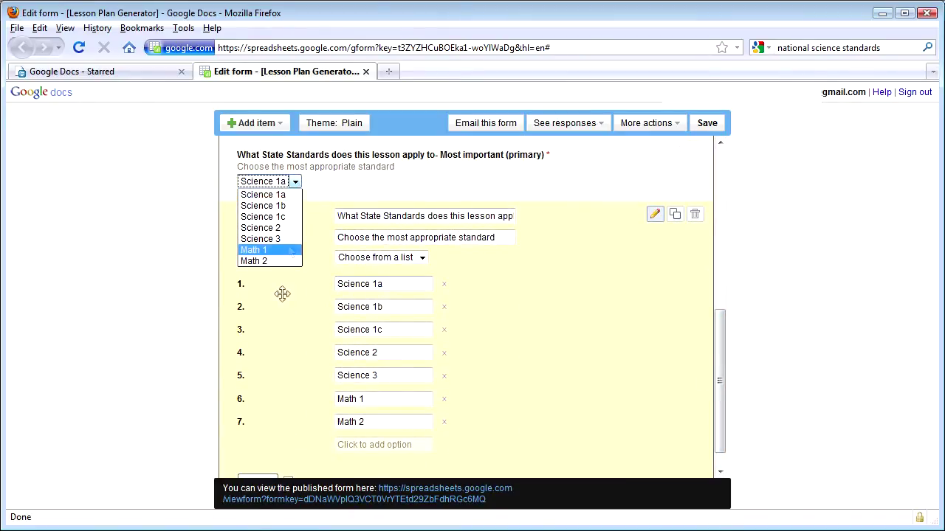
click(374, 186)
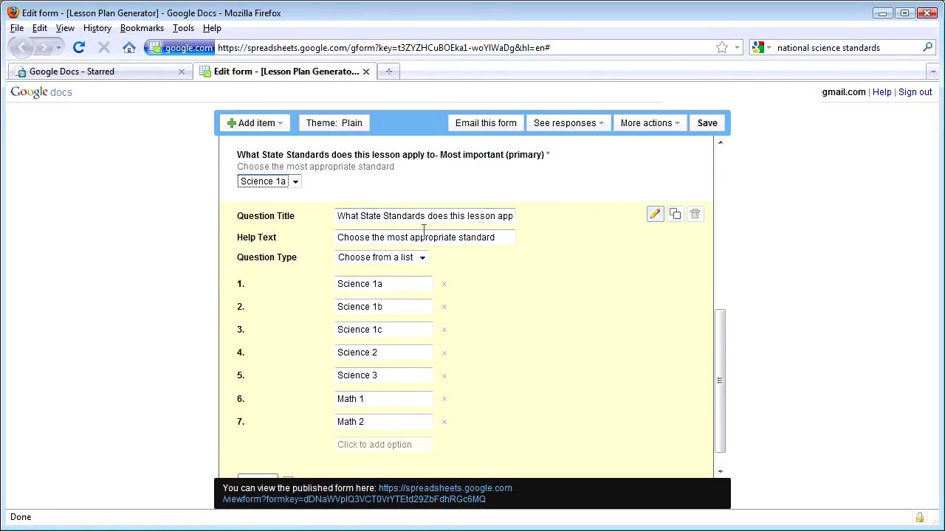
Change the ending of the duplicated question's title to "2nd most important (secondary)"
drag(412, 215, 480, 214)
click(480, 216)
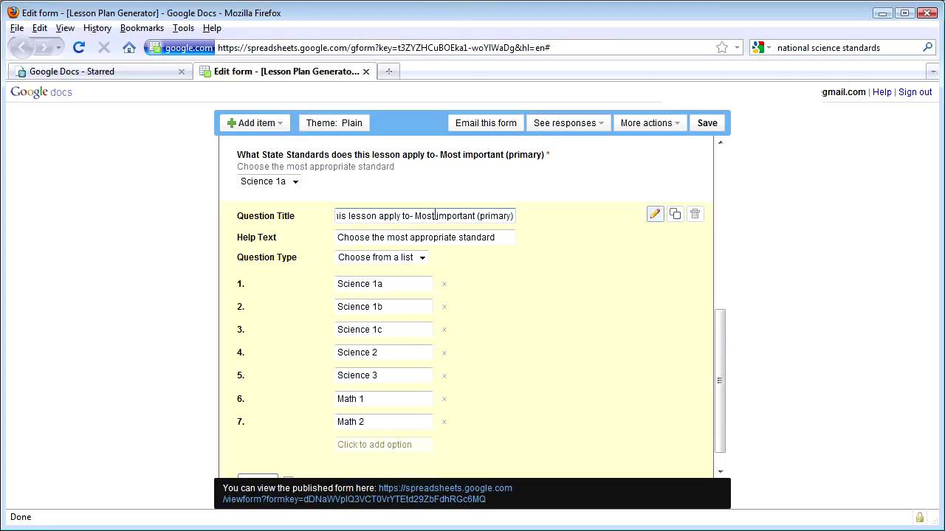
click(410, 222)
text(2nd most)
key(Delete)
key(Delete)
key(Delete)
key(Delete)
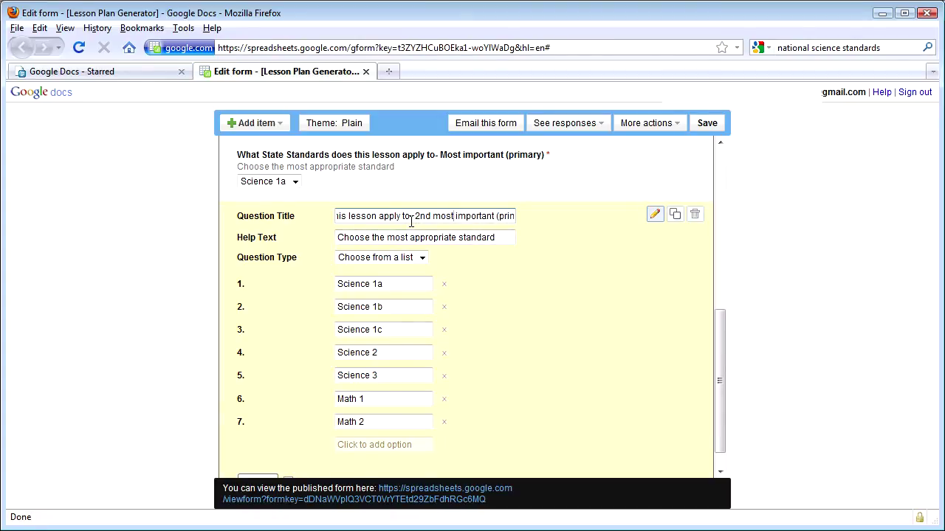
click(499, 219)
key(Delete)
key(Delete)
key(Delete)
key(Delete)
key(Delete)
key(Delete)
key(Delete)
text(secondary)
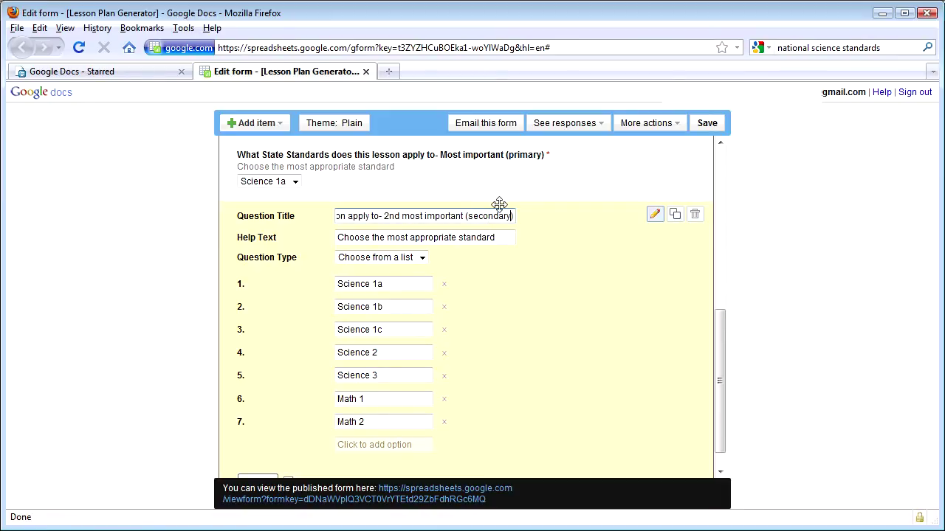
Change the duplicated question's help text to "Choose the 2nd most appropriate standard"
click(495, 240)
drag(503, 240, 487, 239)
click(505, 236)
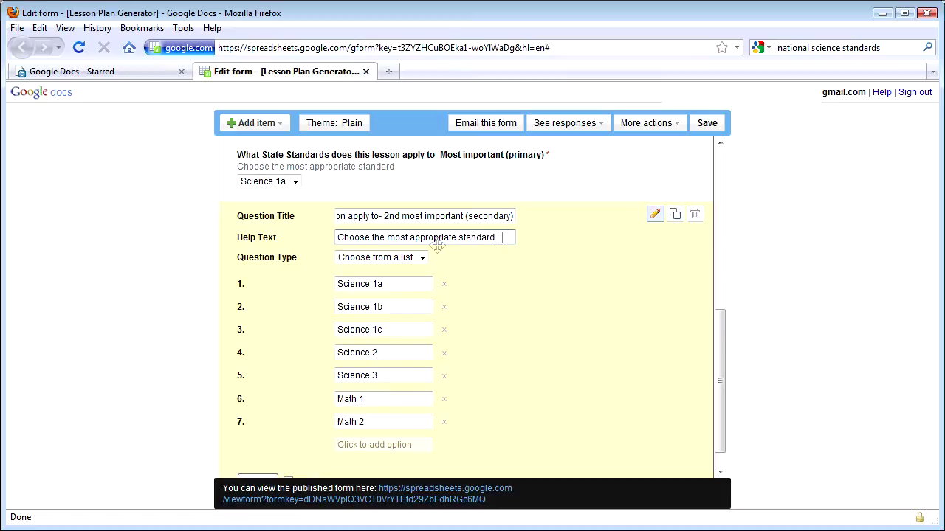
click(386, 237)
text(2nd)
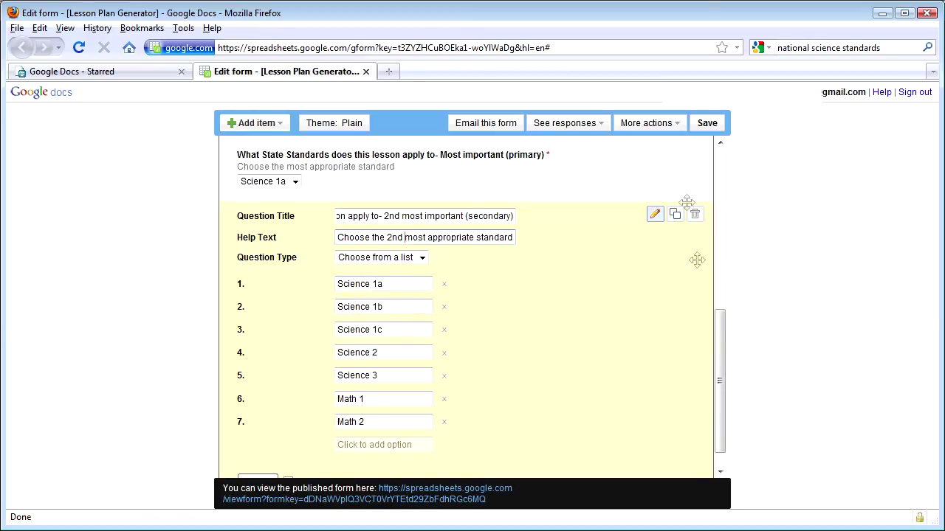
Check the list of questions to include in the Notepad notes and return to the form
drag(944, 193, 651, 149)
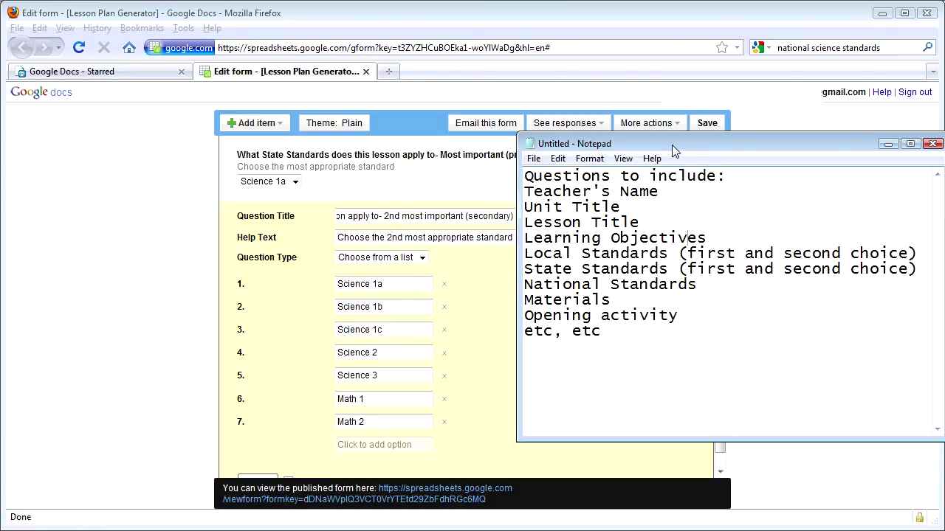
drag(671, 145, 944, 159)
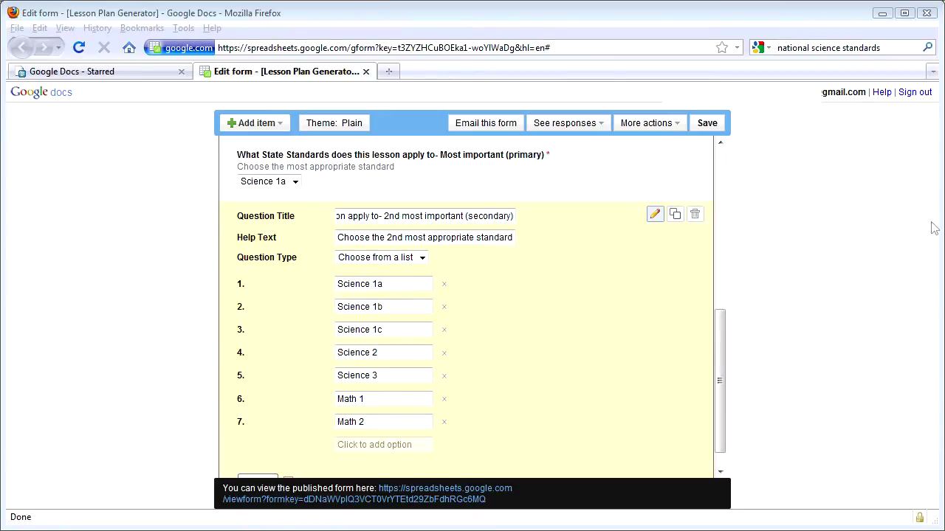
scroll(720, 347, down, 1)
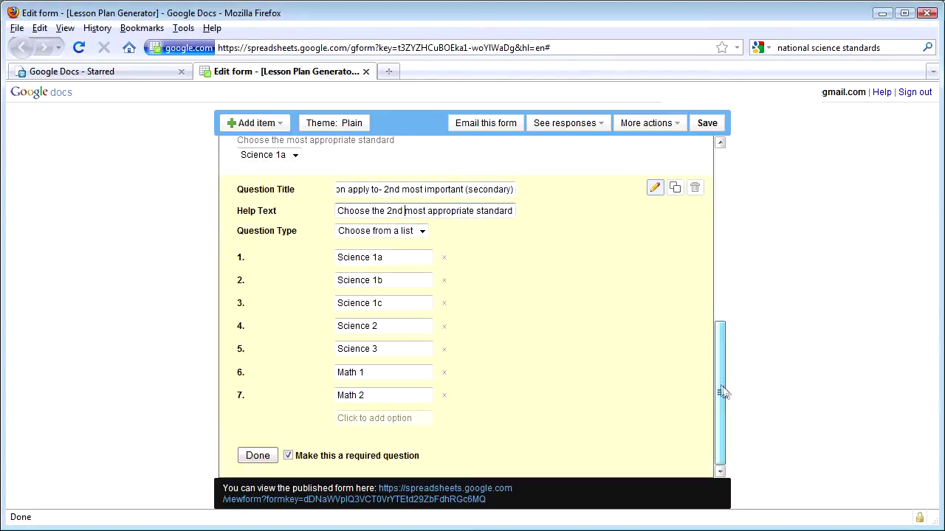
Add a Checkboxes question titled "What materials are needed" with the help text "Please choose the materials that you need"
click(253, 126)
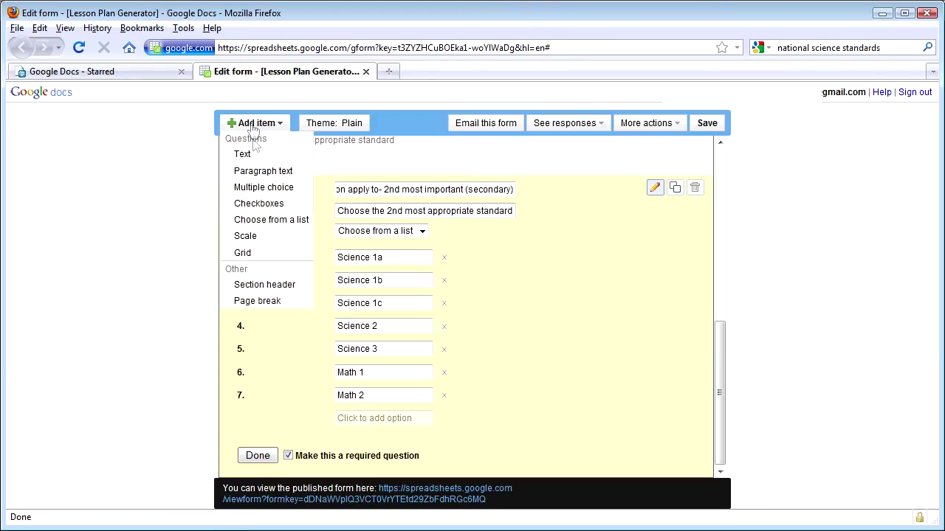
click(260, 203)
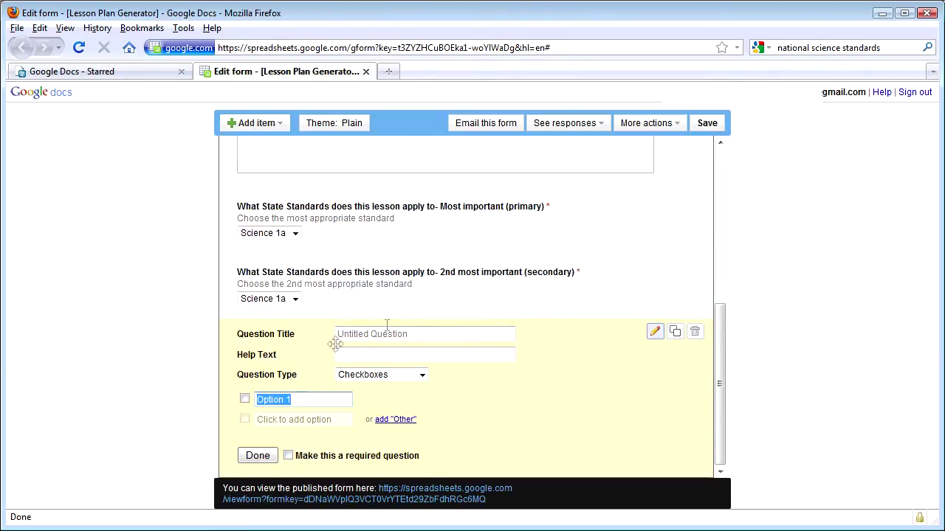
click(407, 336)
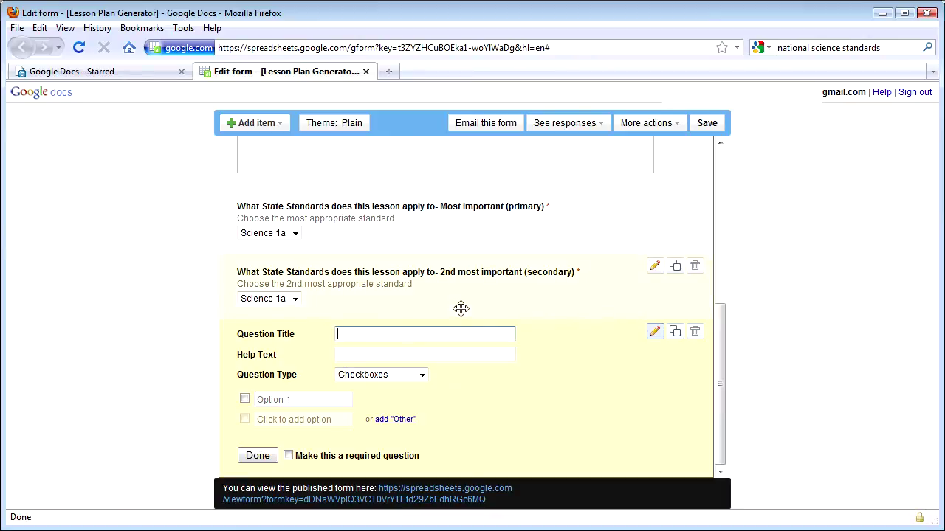
text(Materials)
key(Tab)
text(W)
key(shift+Tab)
text(What materials are needed)
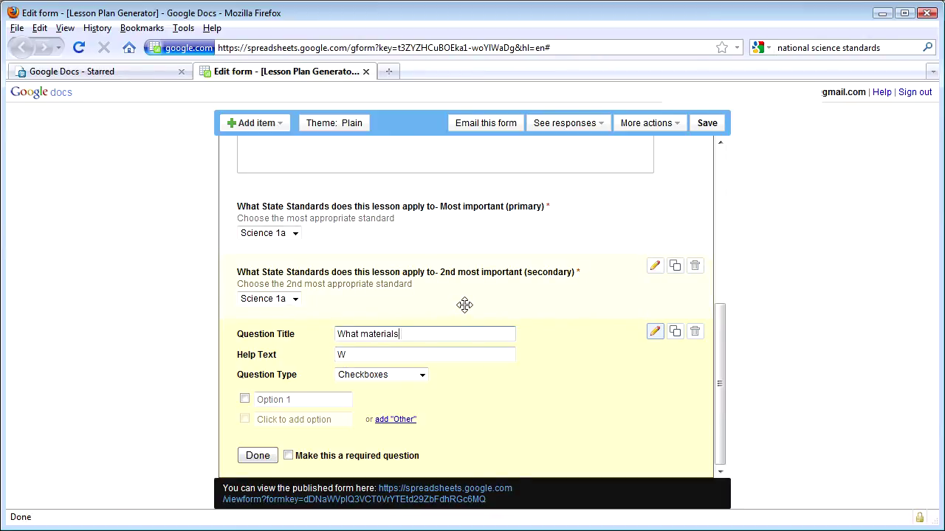
key(Tab)
text(Please choose the materials that you need)
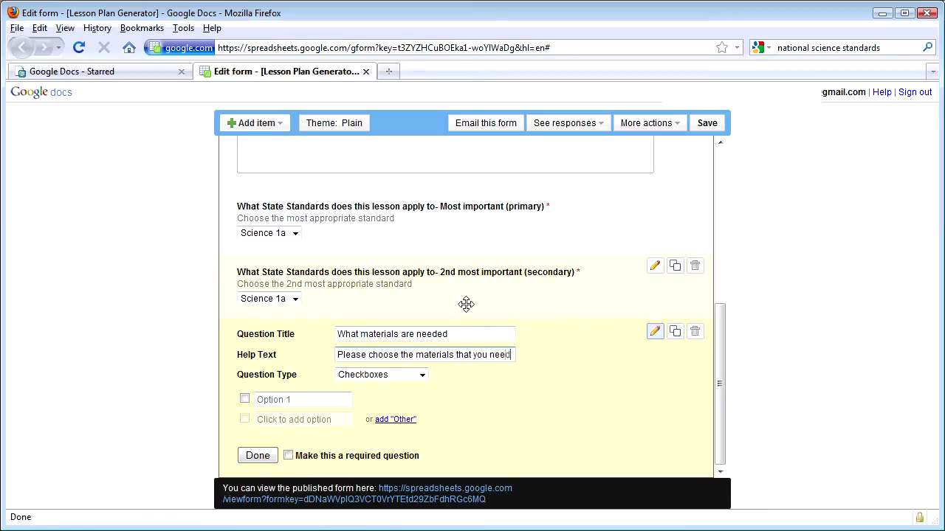
key(Tab)
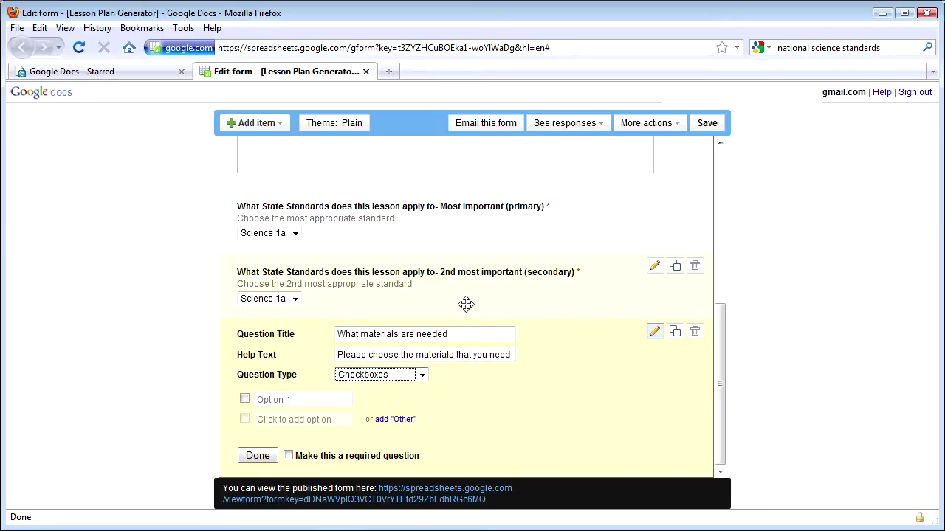
Enter the materials question's answer options: TV, DVD Player, Projector, Overhead and Digital Camera
click(338, 399)
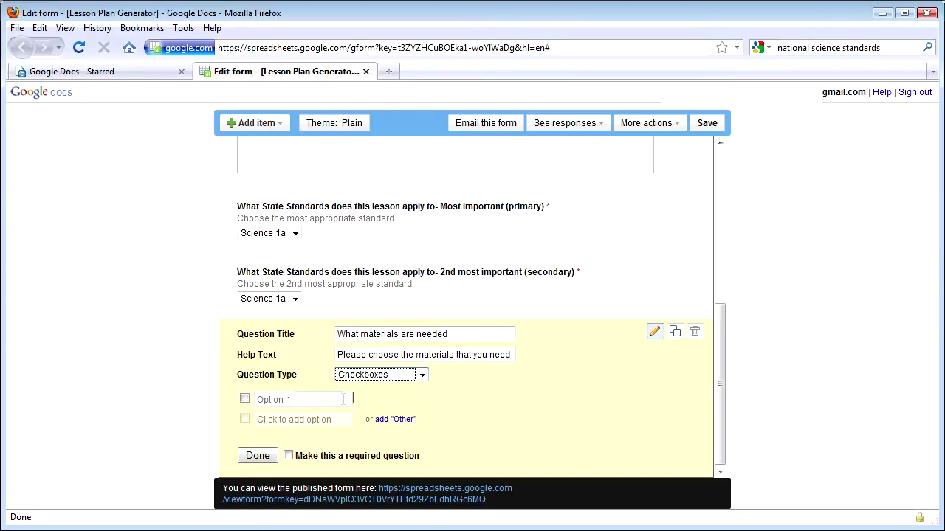
click(315, 419)
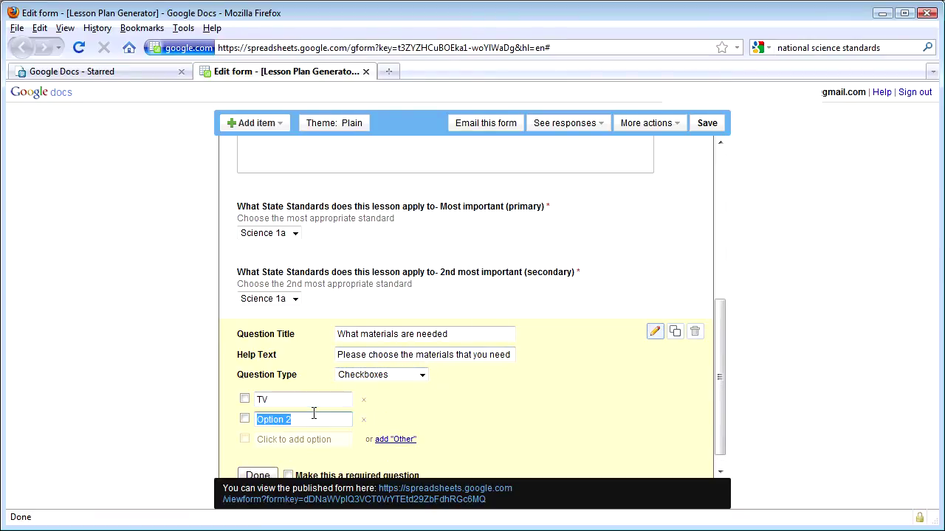
text(DVD Player)
key(Return)
text(Projector)
key(Return)
text(WOverhead)
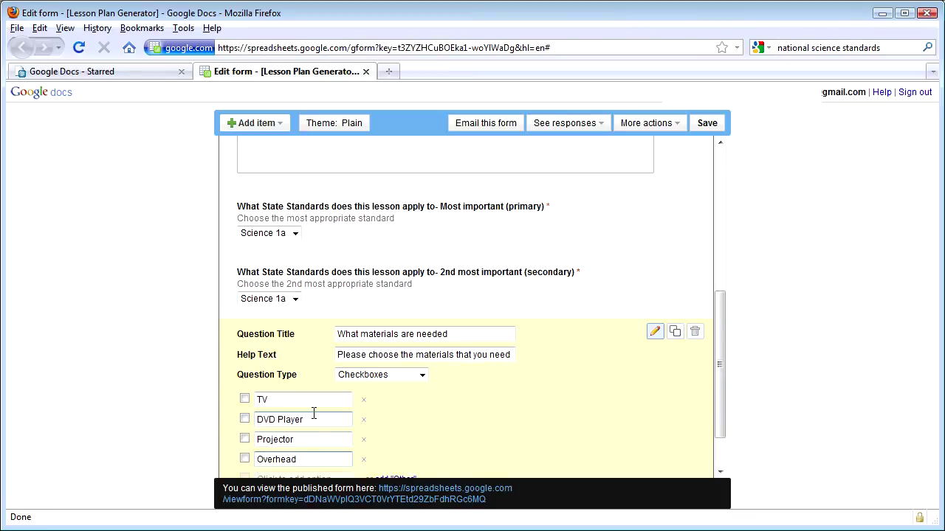
key(Return)
text(Digital Camera)
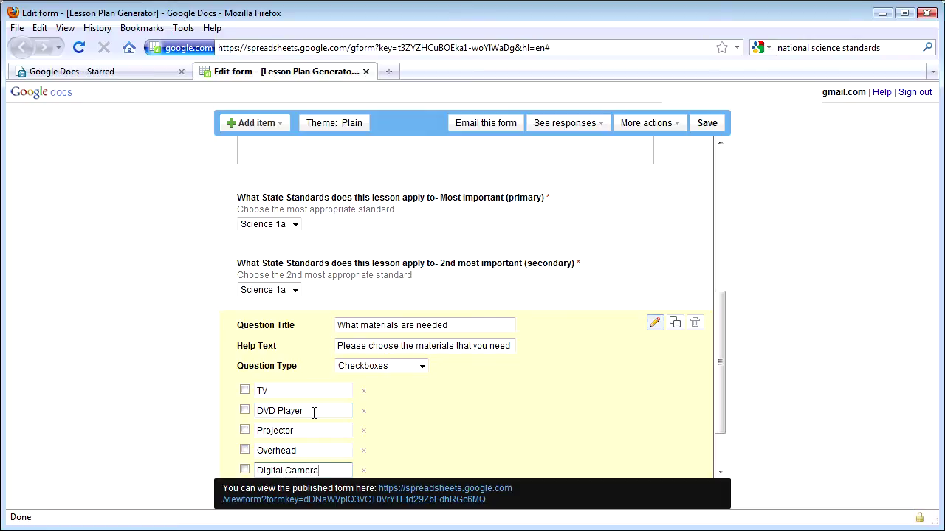
drag(718, 349, 721, 409)
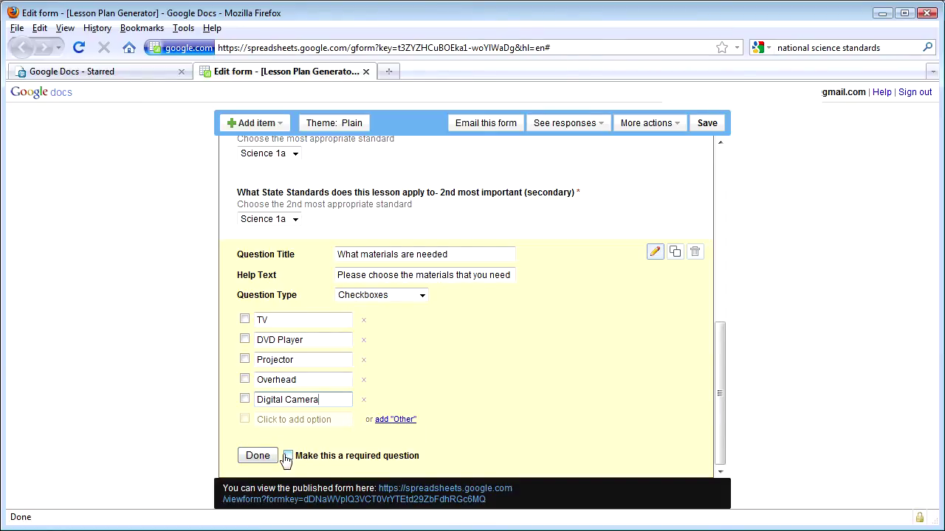
Review the form's questions in the editor and open the published version of the form
drag(717, 394, 697, 188)
drag(709, 308, 712, 405)
click(465, 499)
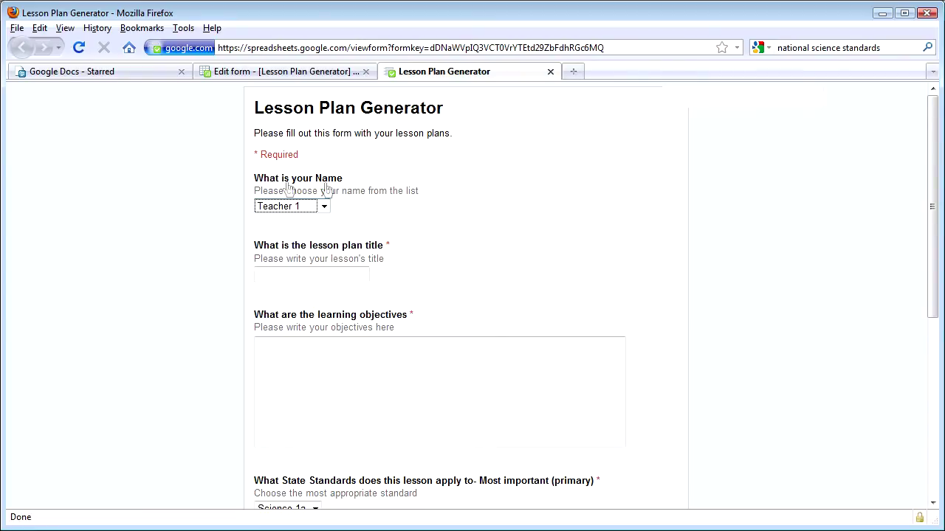
In the published form, choose Teacher 3, enter the lesson title "Measurements" and the objectives "Students will be able to..."
click(324, 207)
click(281, 244)
click(301, 274)
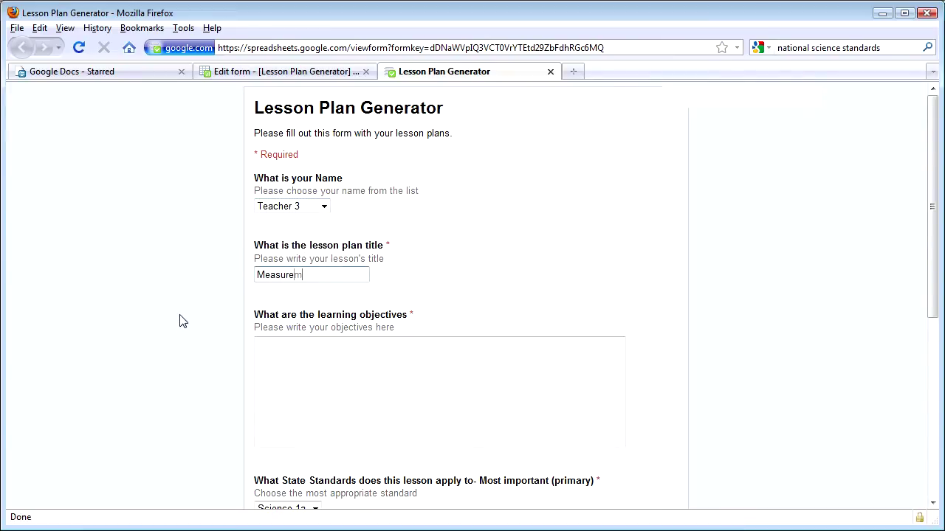
click(332, 366)
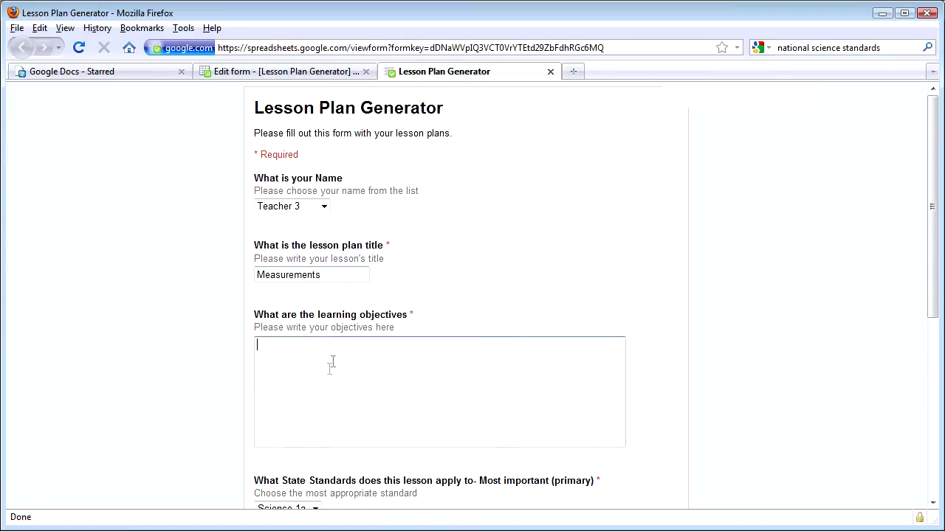
text(Students will be able to...)
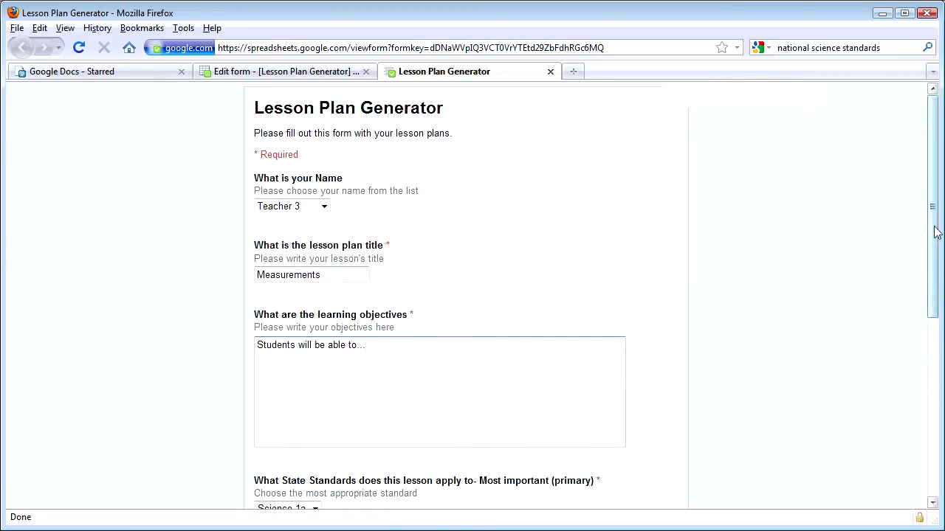
Set the primary state standard to Science 1c and the secondary standard to Math 2
drag(931, 235, 934, 342)
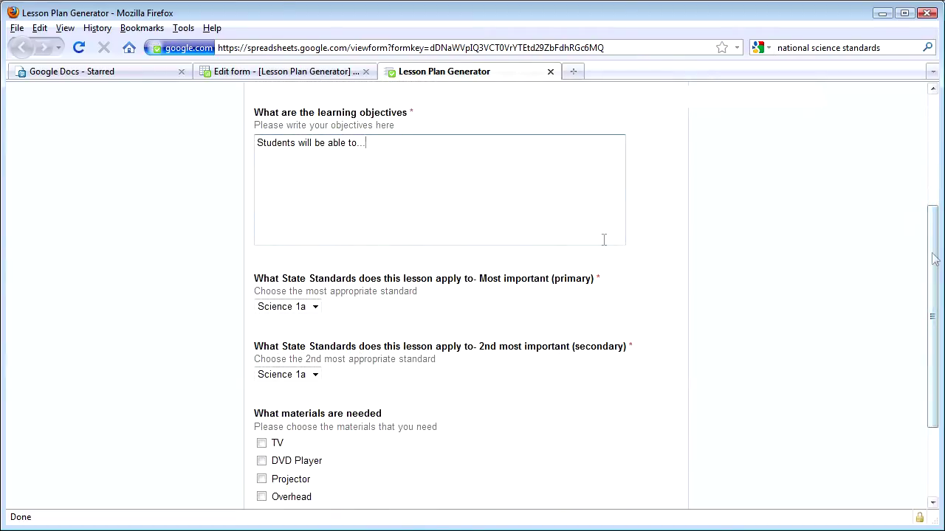
click(315, 307)
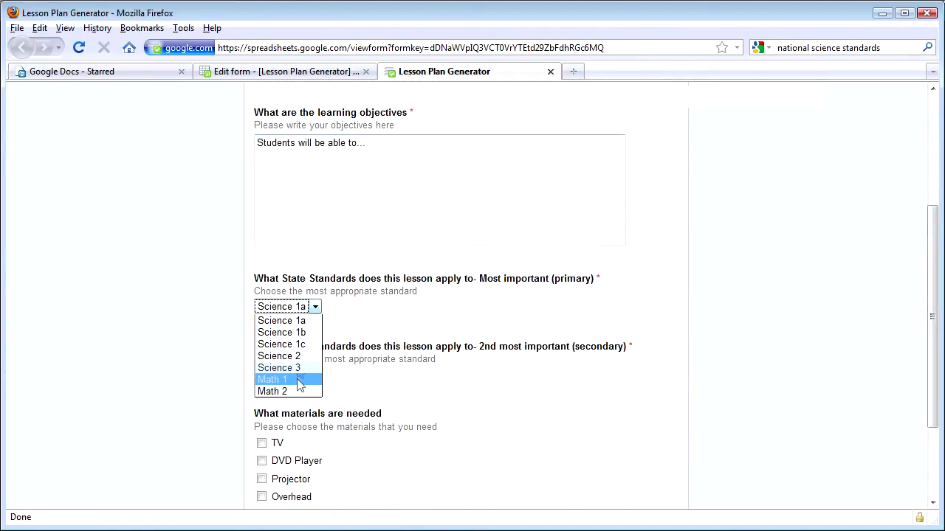
click(303, 345)
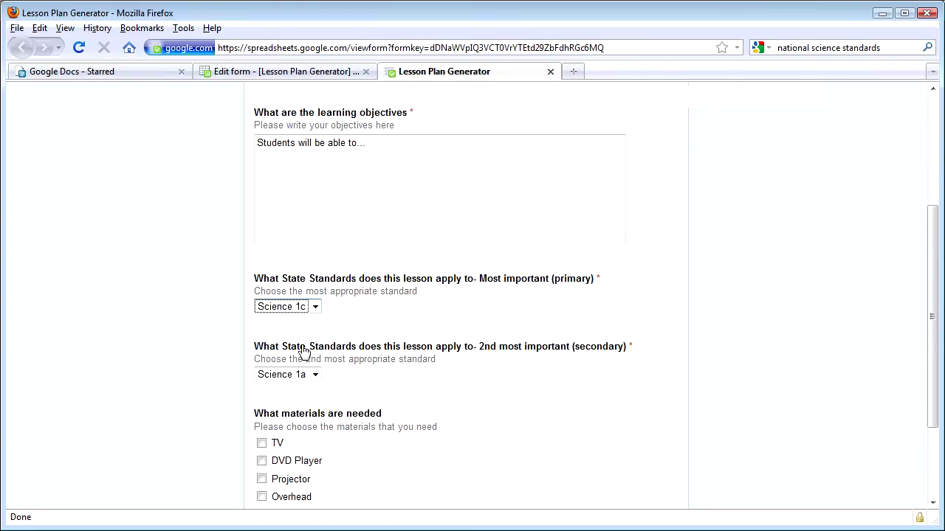
click(296, 376)
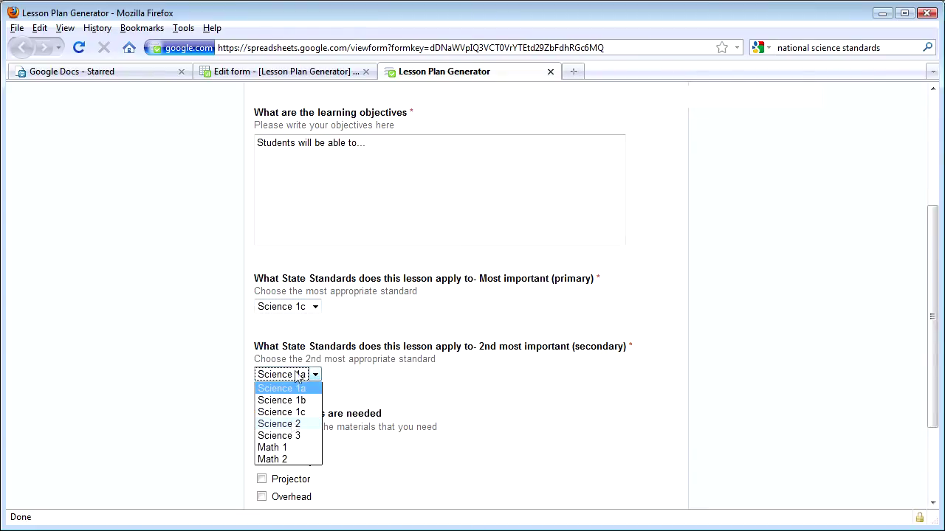
click(291, 459)
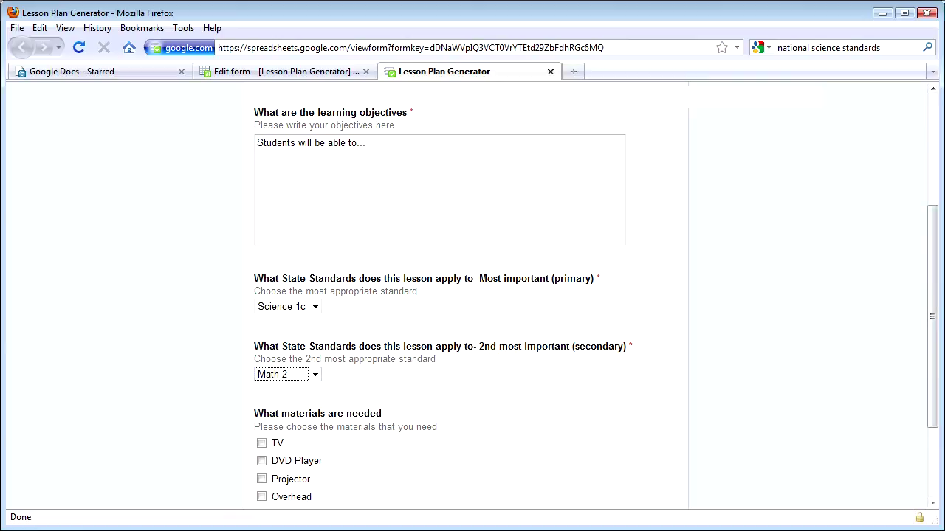
Select Overhead as the needed material and submit the response
scroll(931, 324, down, 3)
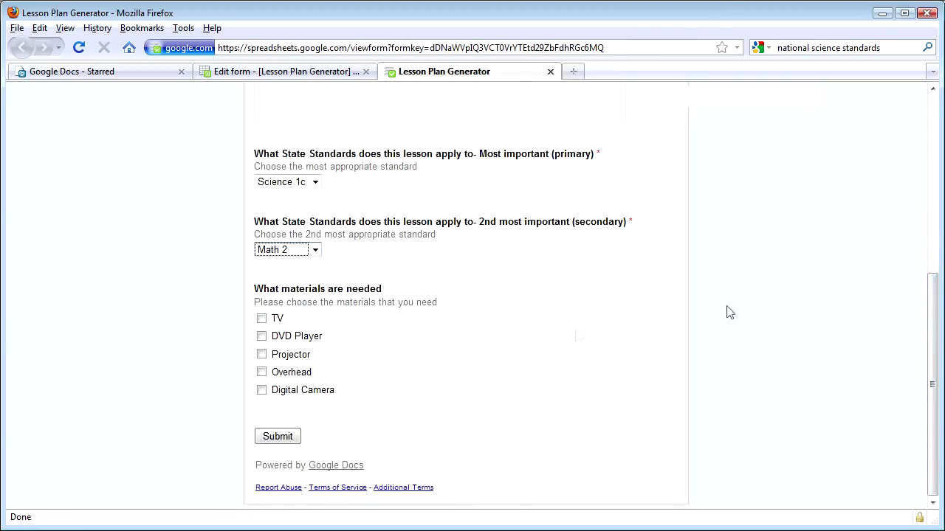
click(262, 373)
click(278, 436)
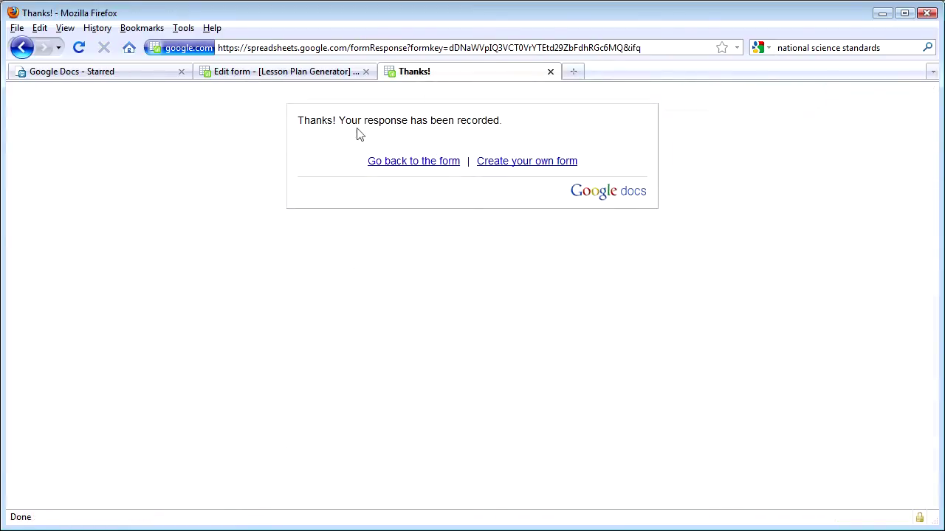
Start another response for Administrator with the title "Units and Measurements" and the objectives "Students will be able to..."
click(434, 164)
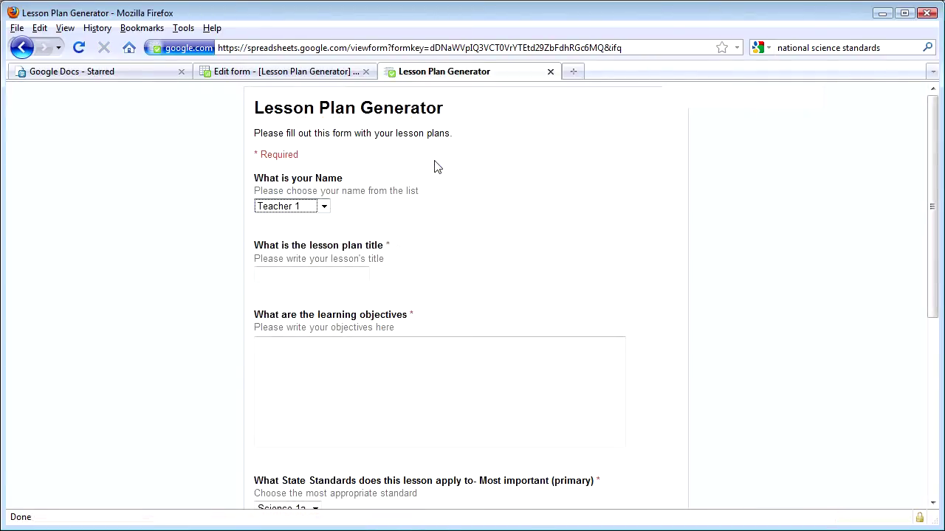
click(324, 207)
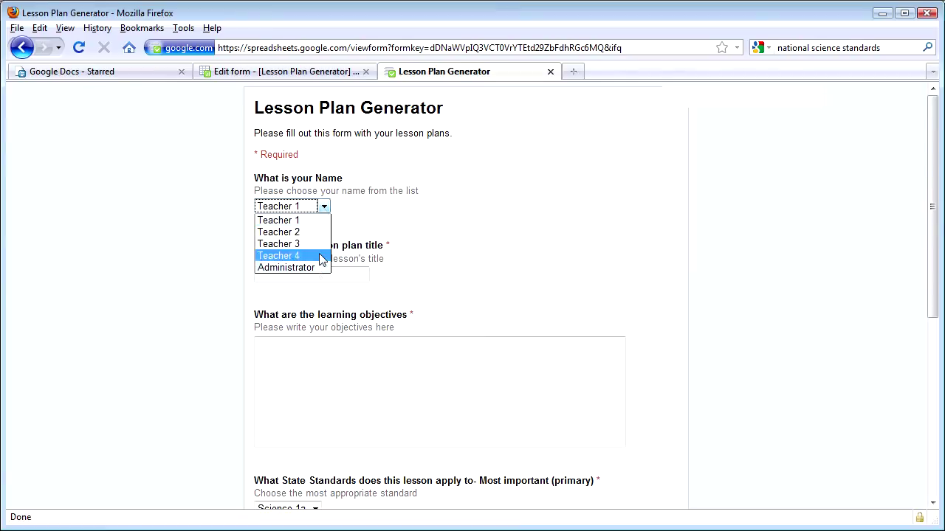
click(313, 267)
click(306, 273)
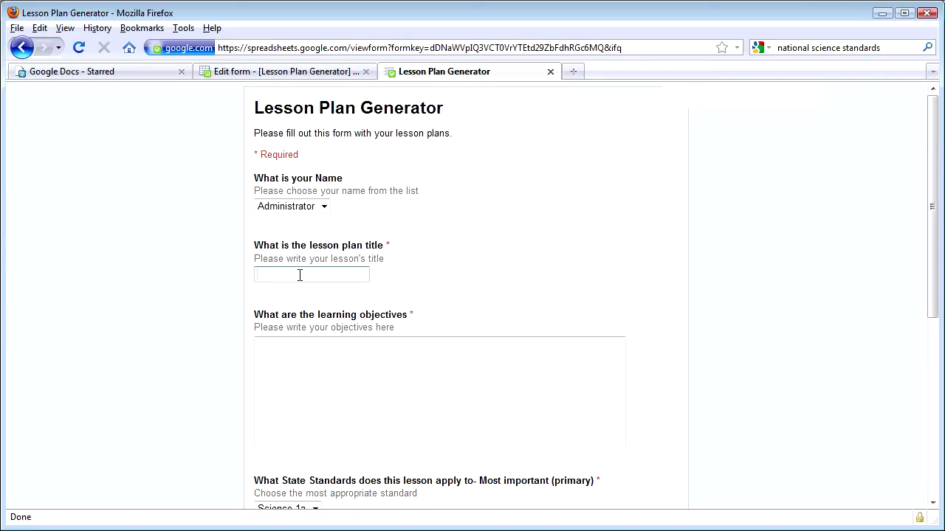
text(Units and Measurements)
key(Tab)
text(Students will be able to)
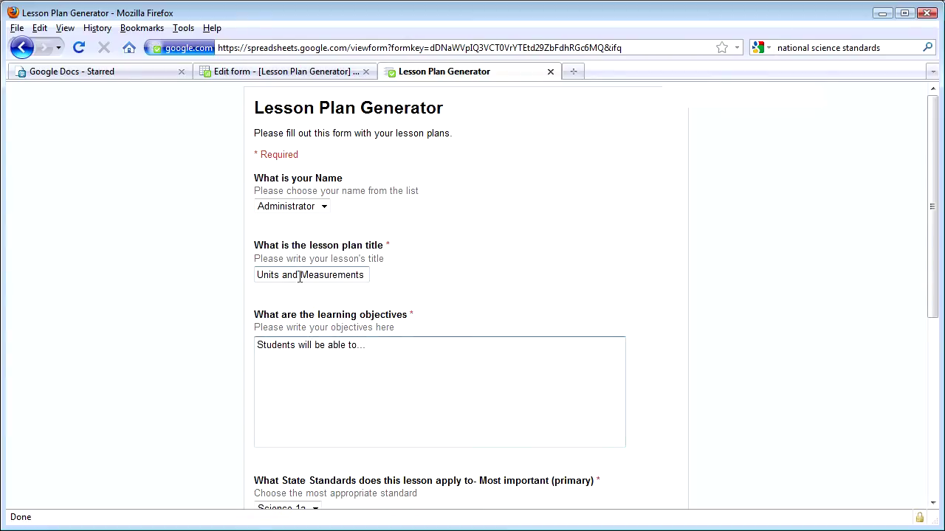
Choose Science 1c as this response's primary standard and Science 2 as its secondary standard
drag(922, 177, 922, 277)
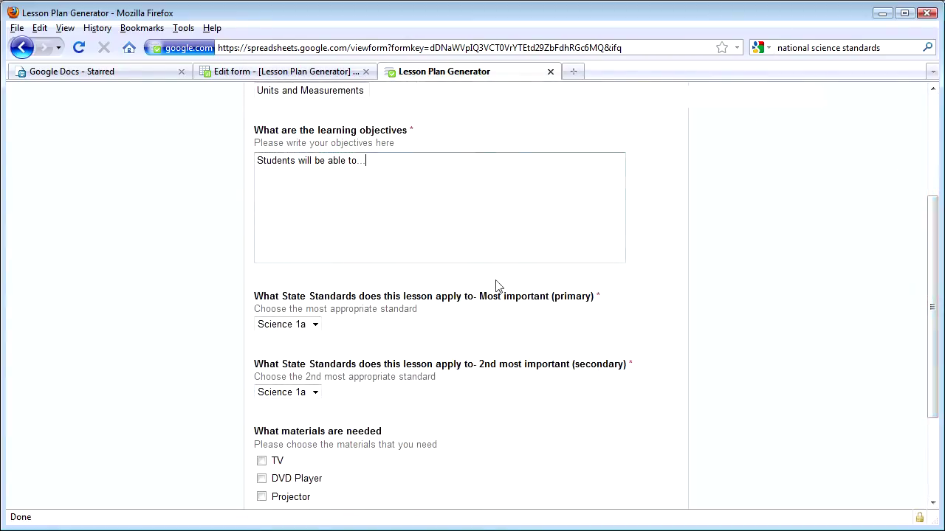
click(315, 324)
click(301, 362)
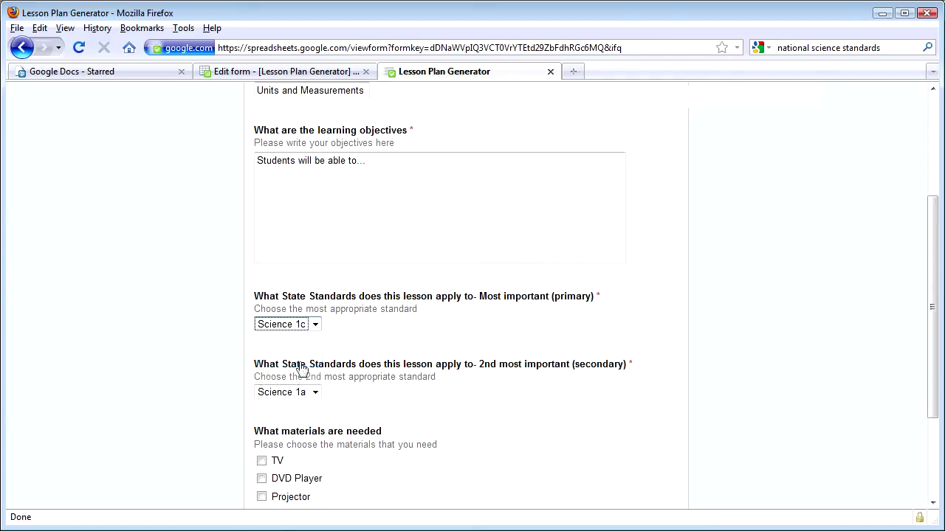
click(295, 392)
click(301, 443)
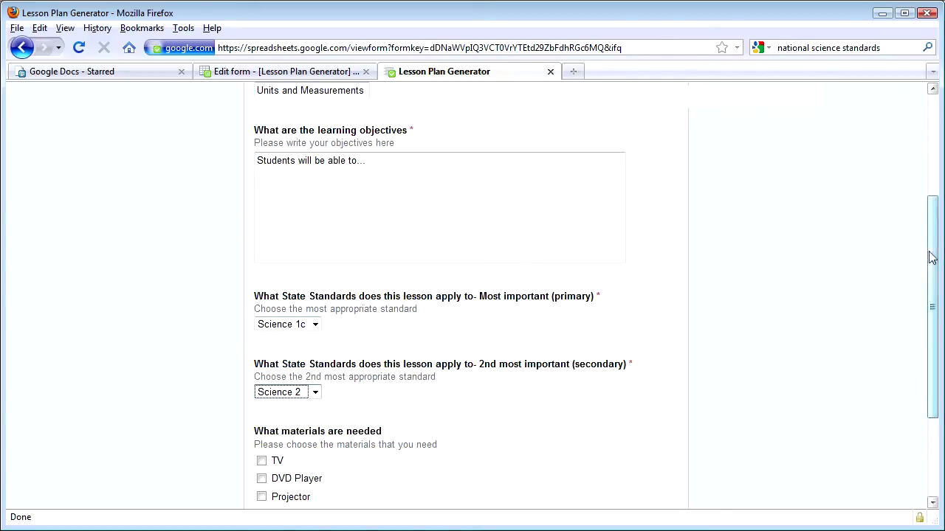
Mark TV and DVD Player as needed materials and submit the second response
drag(931, 257, 923, 332)
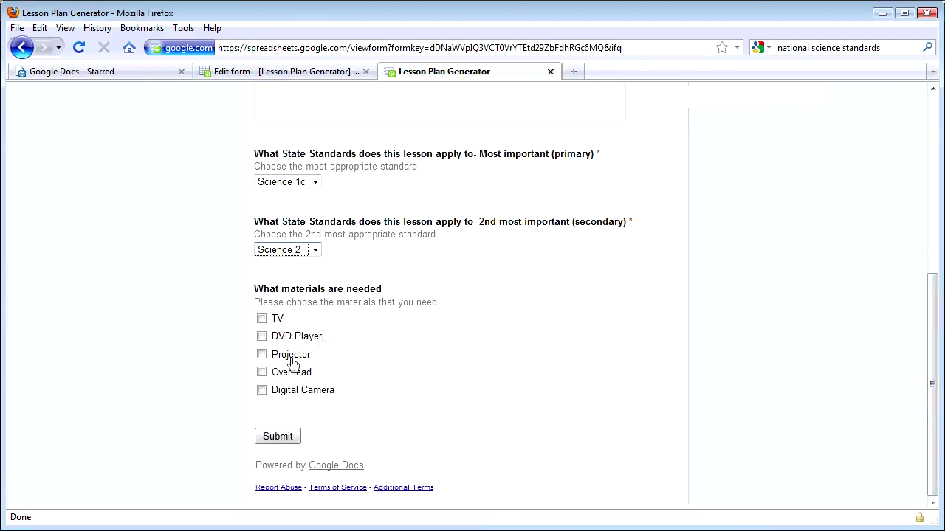
click(261, 336)
click(261, 318)
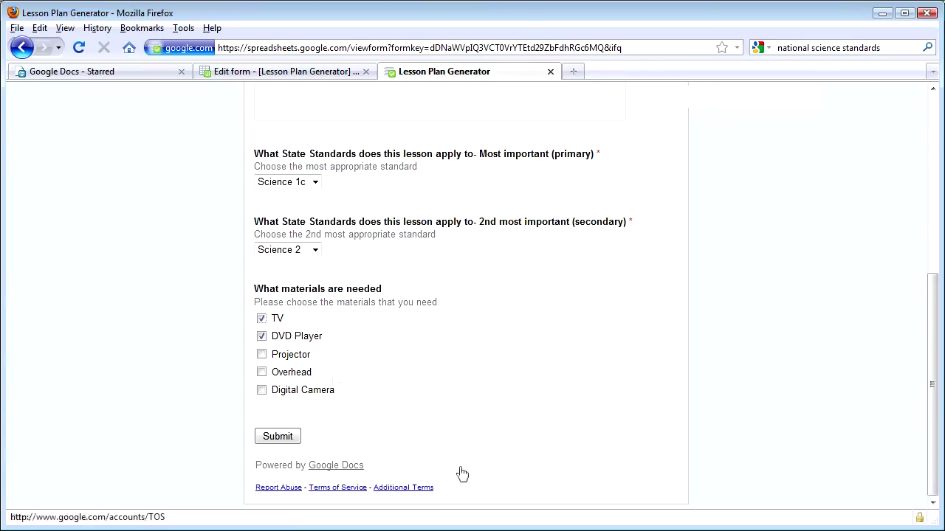
drag(931, 363, 892, 407)
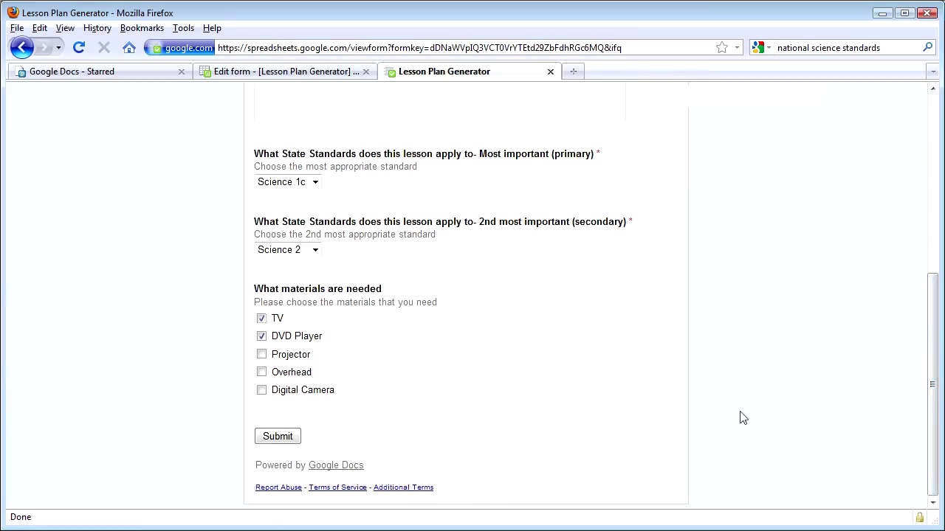
click(279, 437)
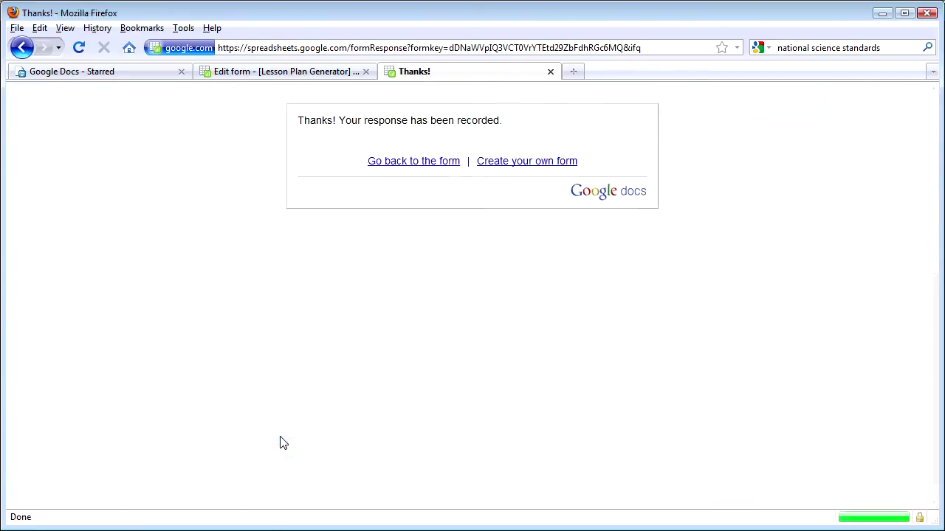
Go back to the blank published form, view it alongside the form editor, and return to the editor
click(430, 164)
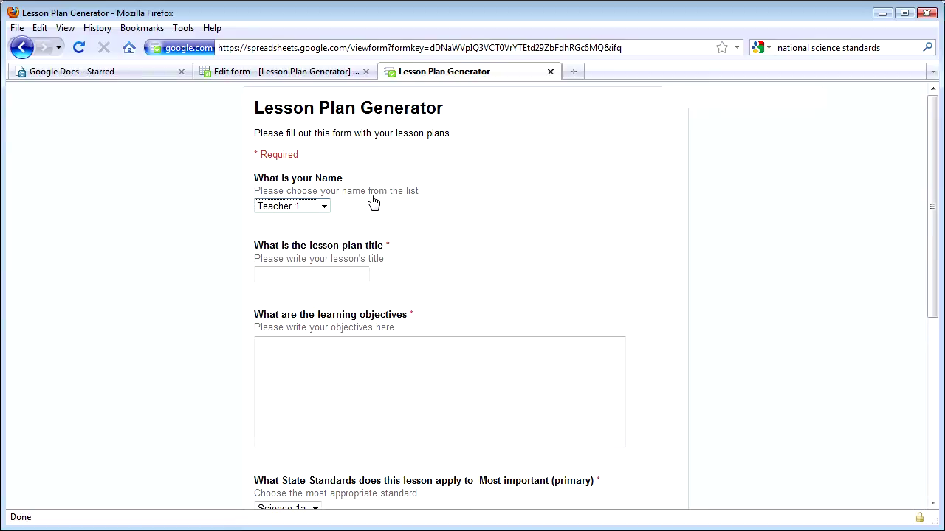
click(279, 76)
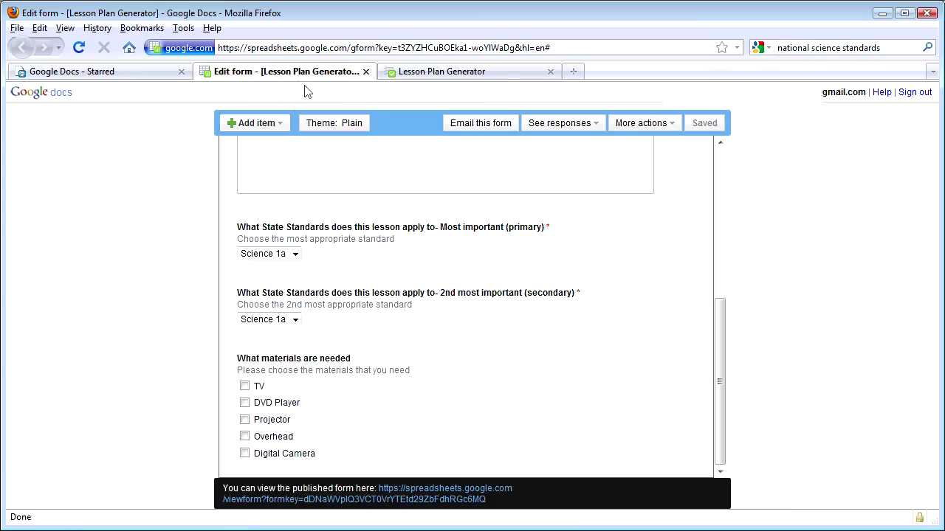
click(461, 74)
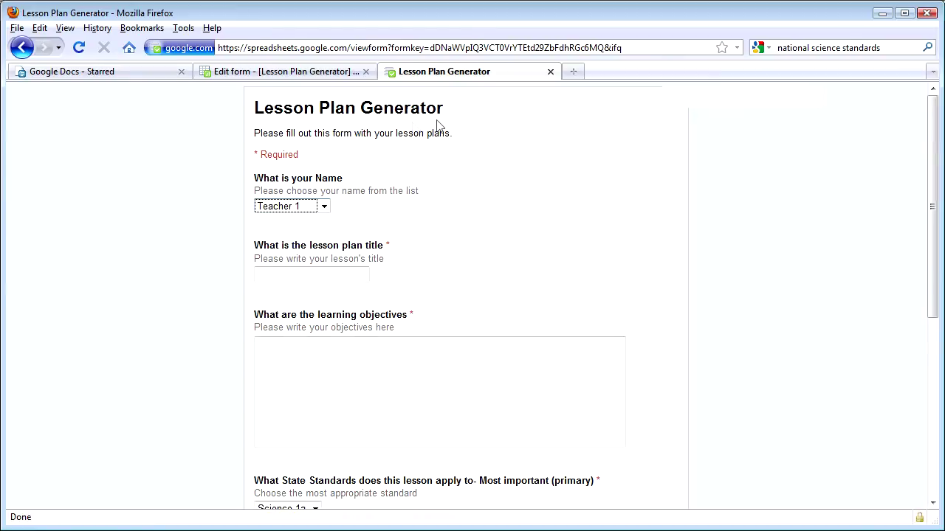
click(309, 72)
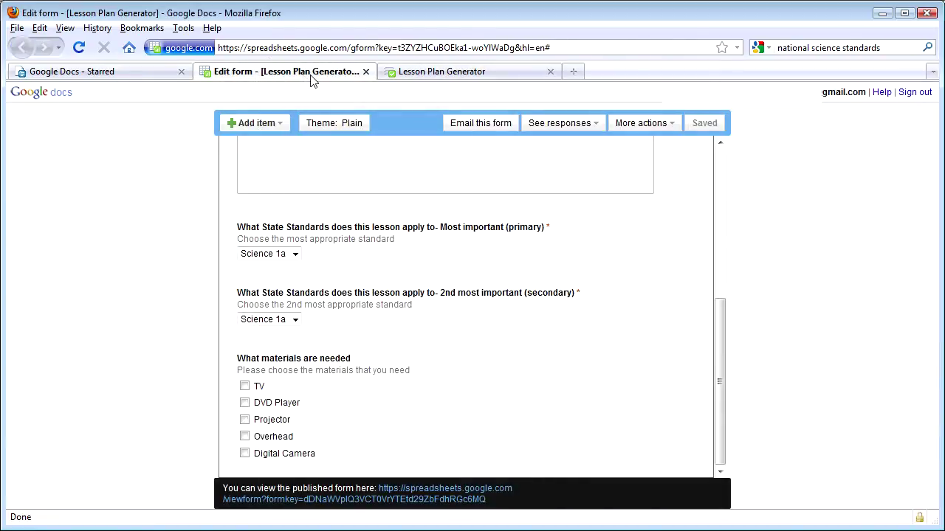
Extend the form's confirmation message with "Please complete another lesson plan until all your lesson plans are finished." and save it
click(646, 124)
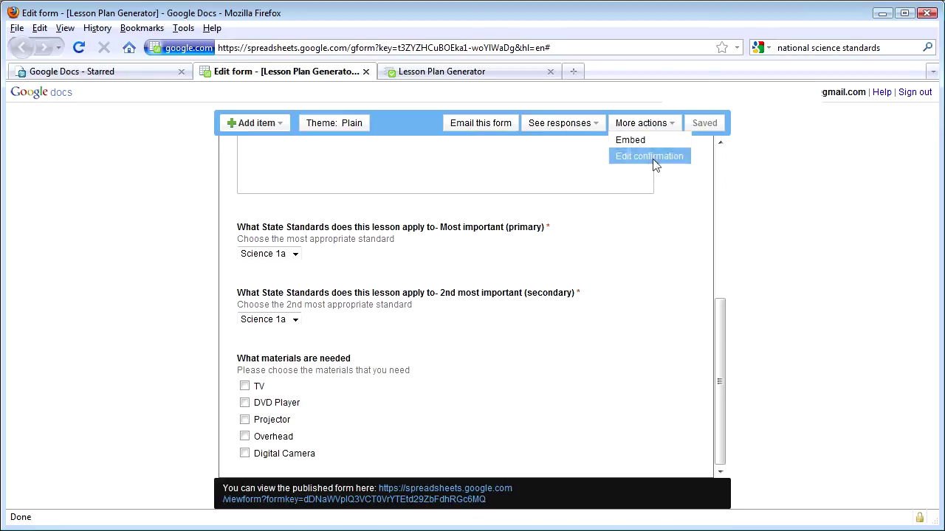
click(651, 159)
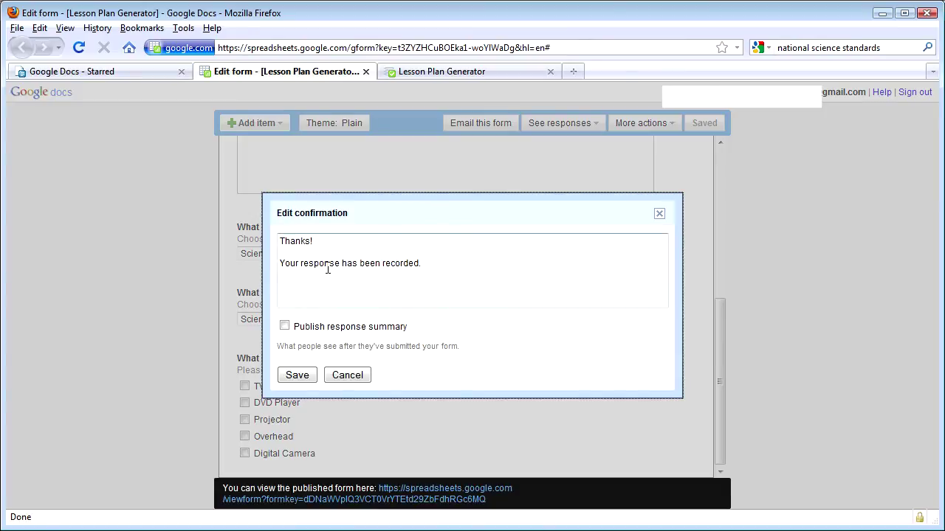
click(420, 262)
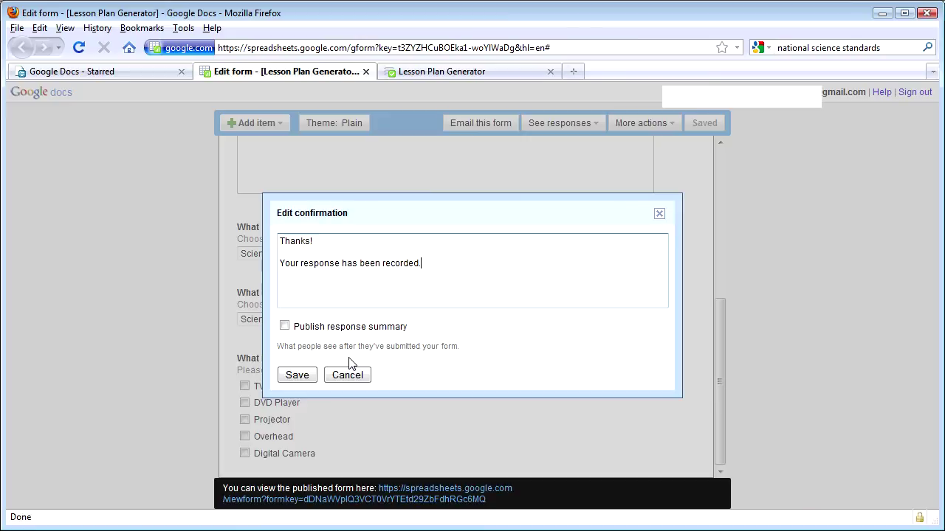
text(, Please complete another lesson plan until all your lesson plans are finished.)
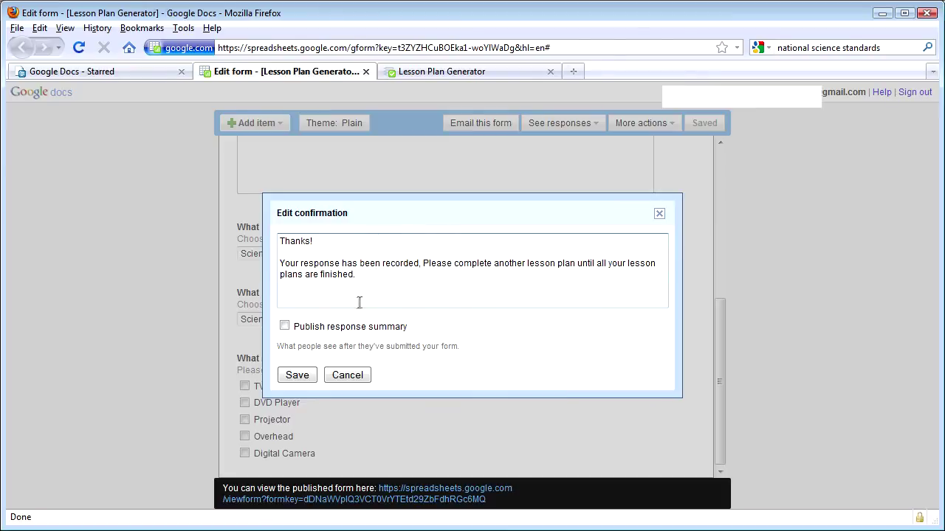
click(298, 375)
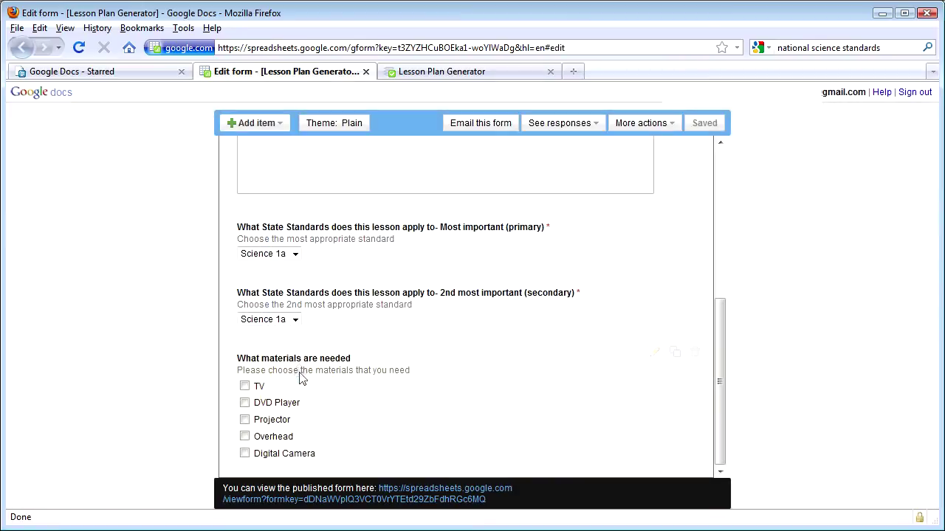
Start a third response on the published form for Teacher 4, titled "Learning", with the objectives "Students will be able to.."
click(456, 74)
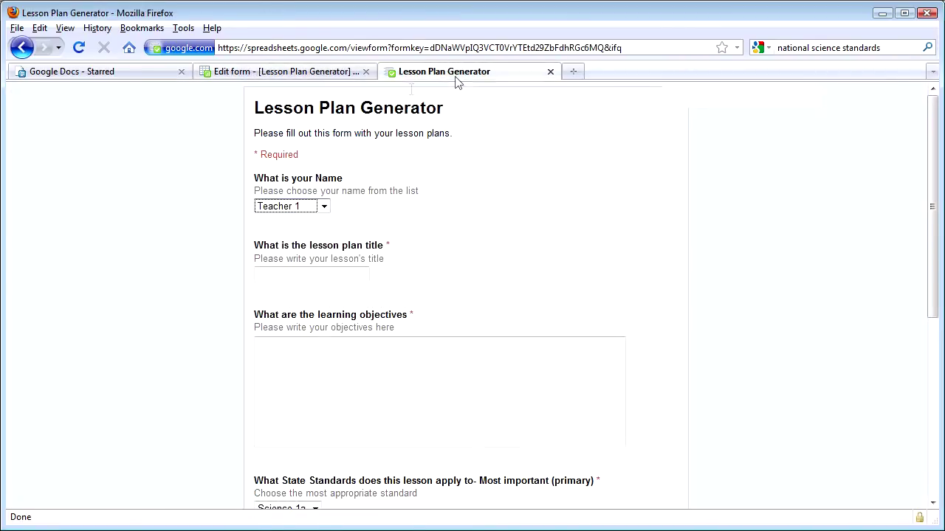
click(324, 206)
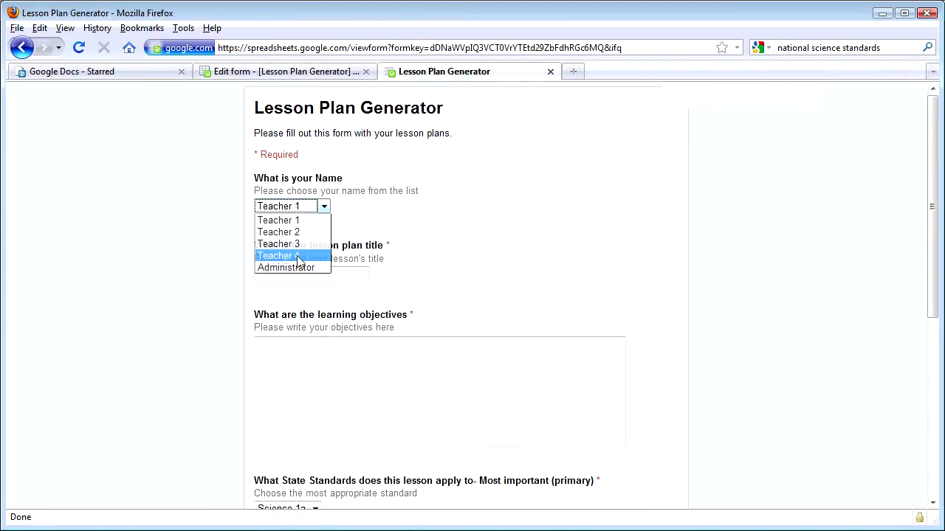
click(301, 256)
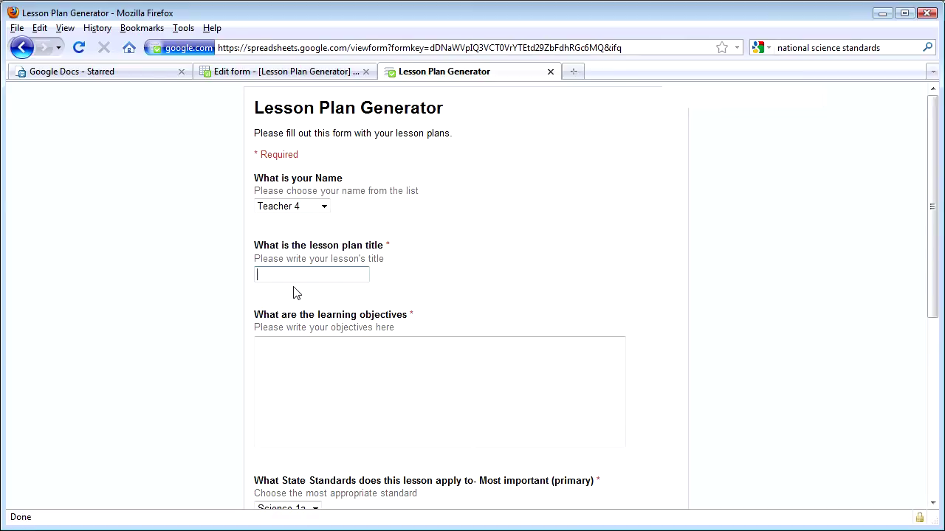
text(Learning)
key(Tab)
text(Stud)
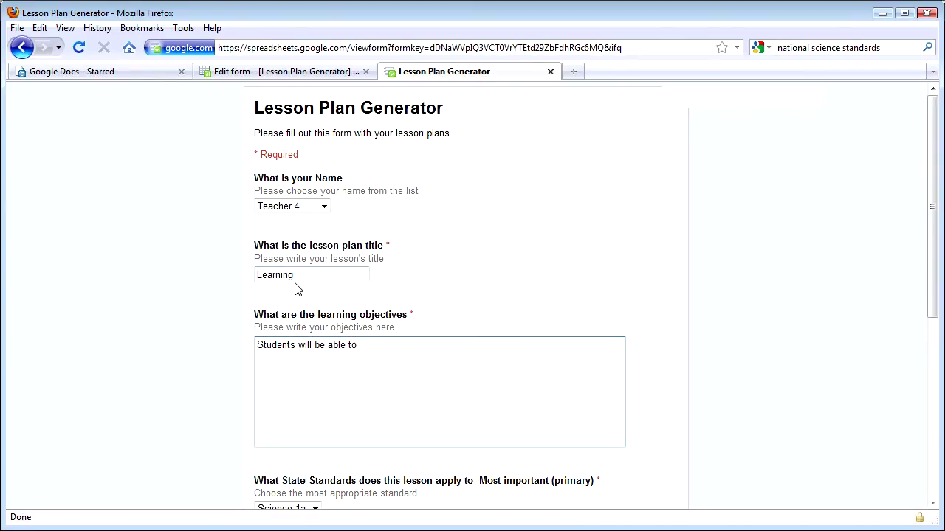
text(..)
Choose Science 1b as both the primary and secondary standard and submit the response without selecting any materials
key(Tab)
key(Down)
key(Tab)
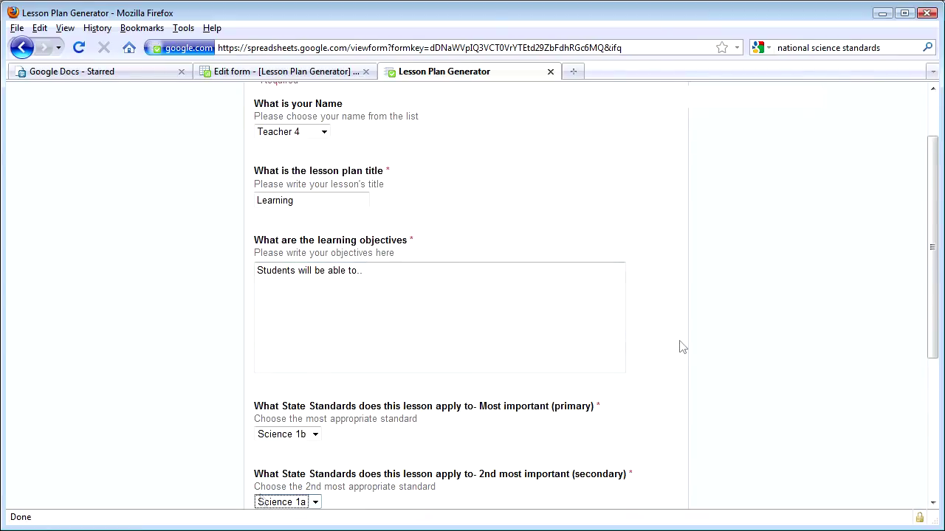
scroll(932, 263, down, 3)
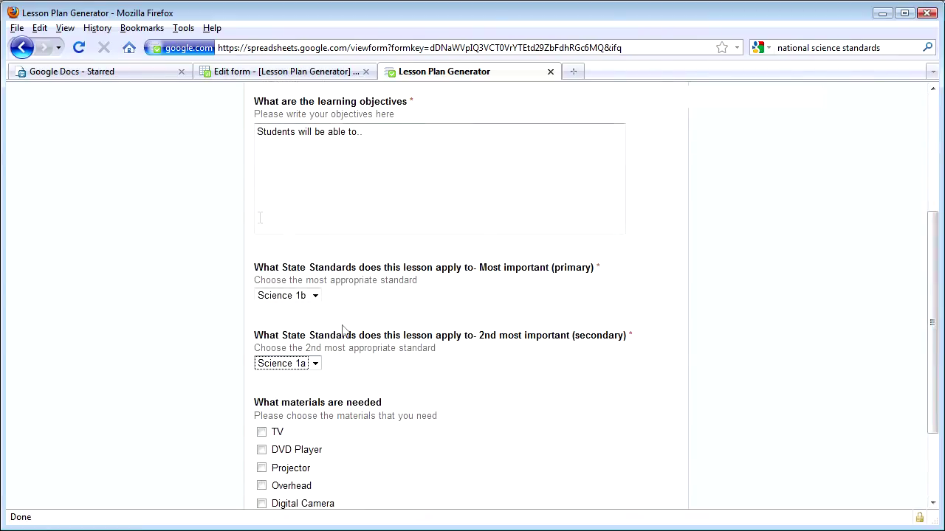
click(315, 364)
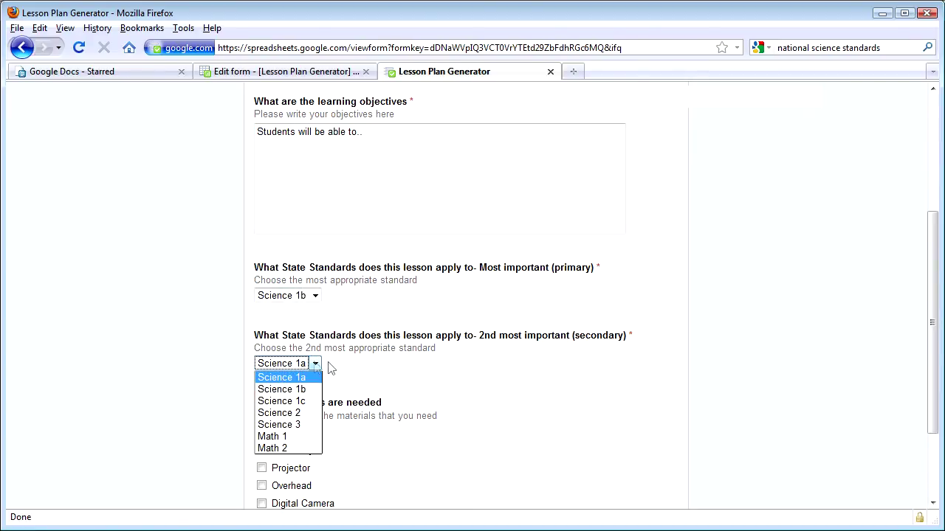
click(295, 389)
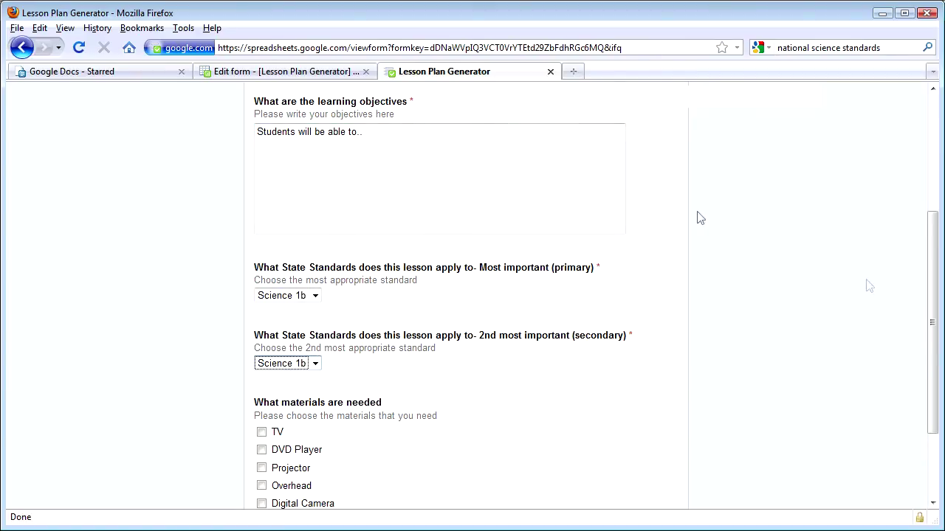
drag(935, 268, 912, 436)
click(278, 440)
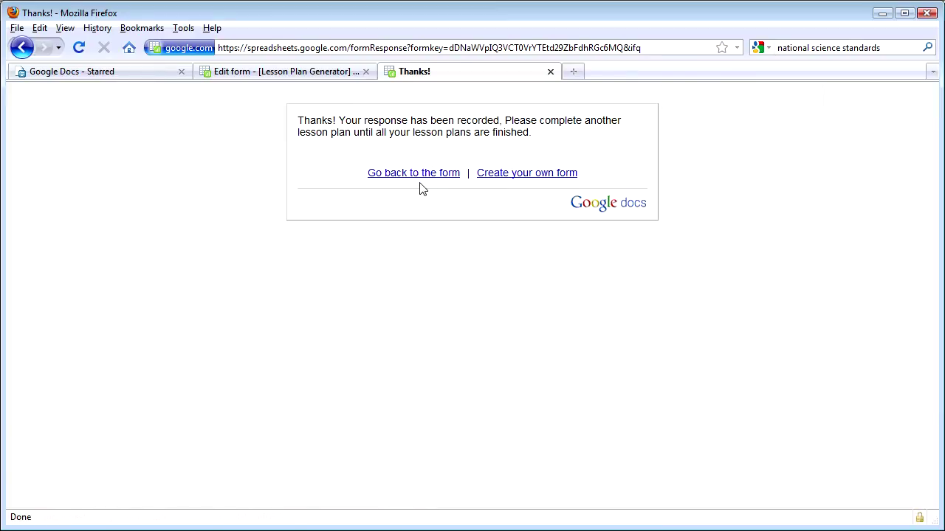
Return to the starred documents list and open the Lesson Plan Generator spreadsheet holding the submitted responses
click(278, 74)
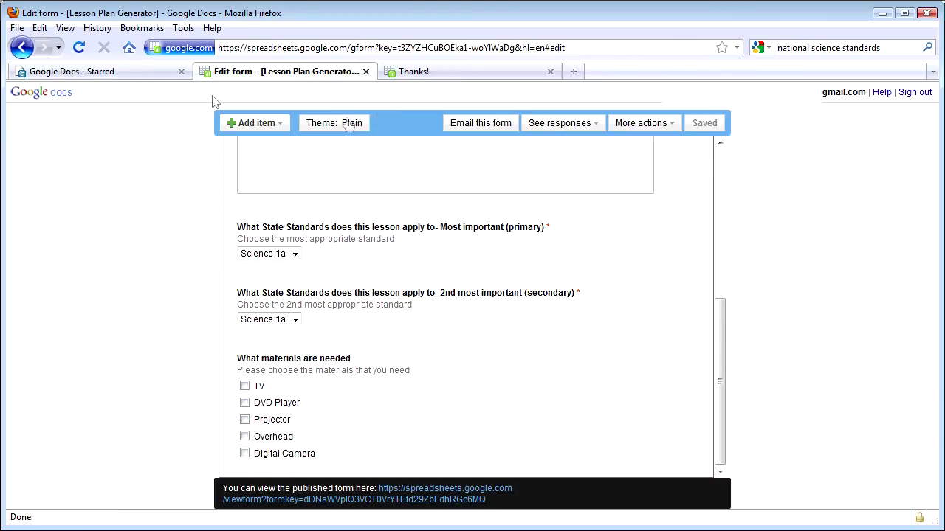
click(116, 77)
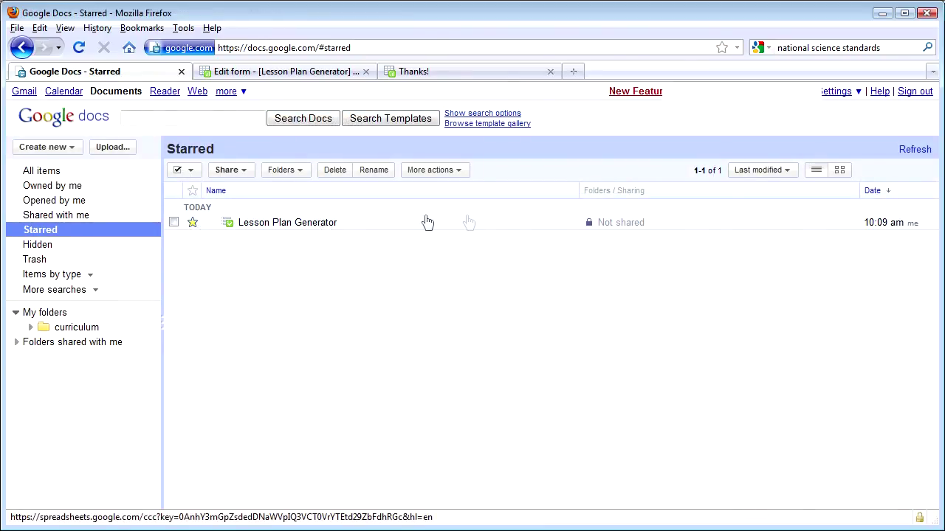
click(249, 230)
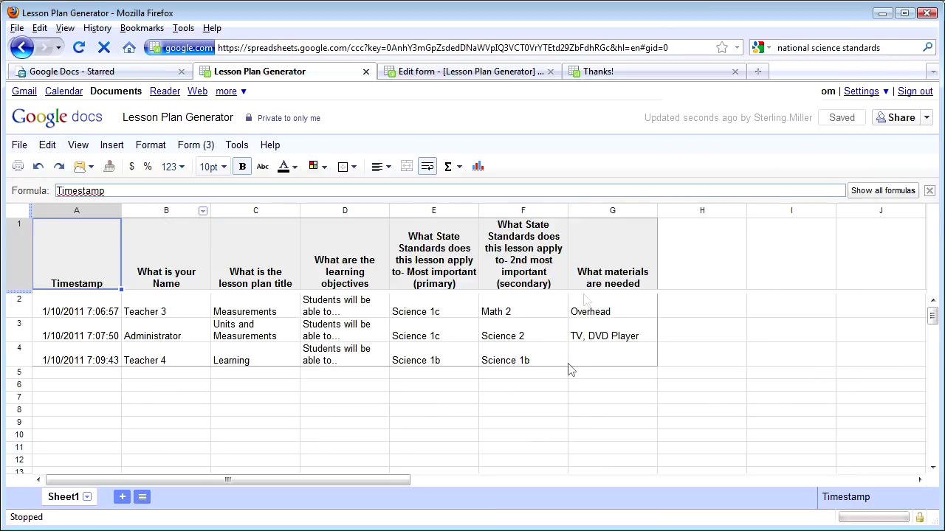
Look through the formats offered for downloading the responses spreadsheet, and leave them without downloading anything
click(21, 147)
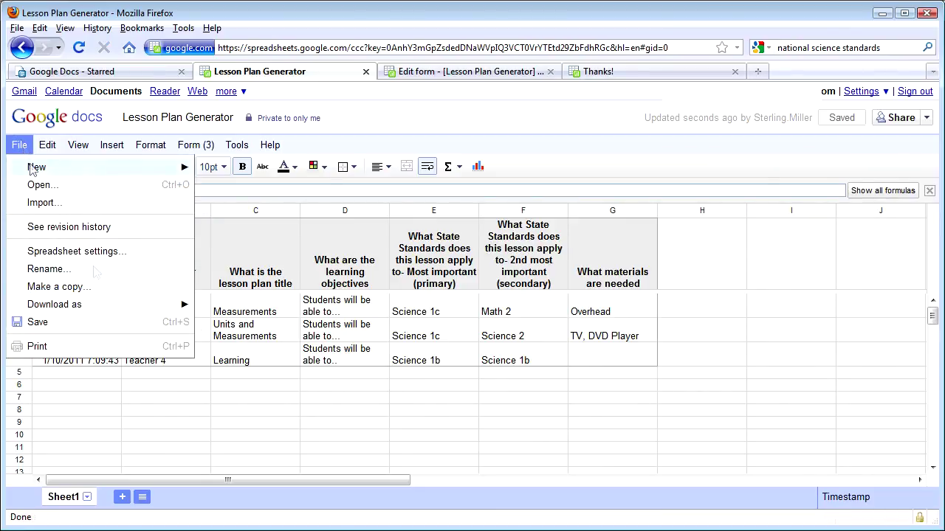
mouse_move(103, 304)
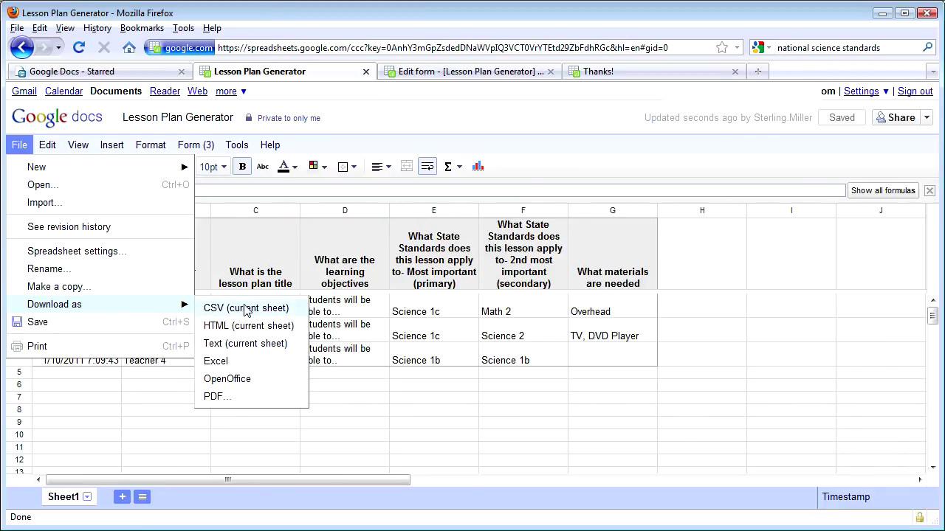
click(373, 384)
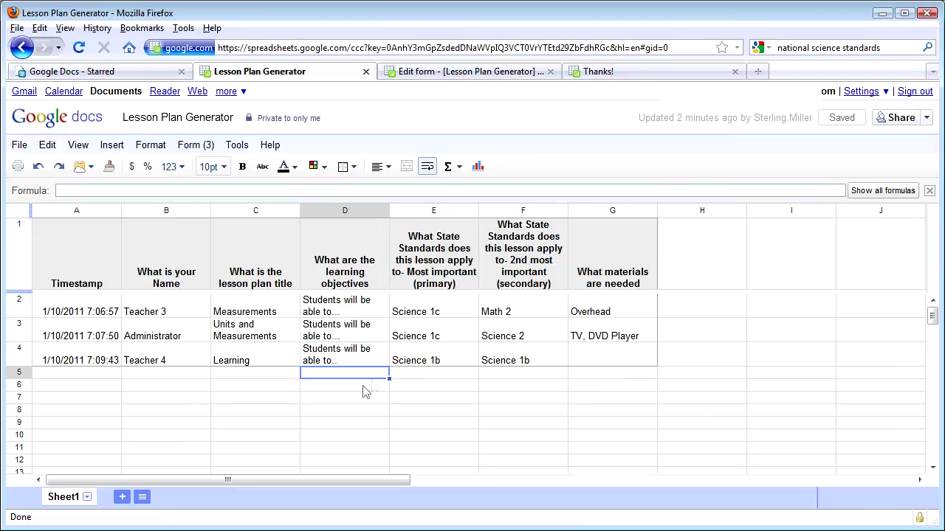